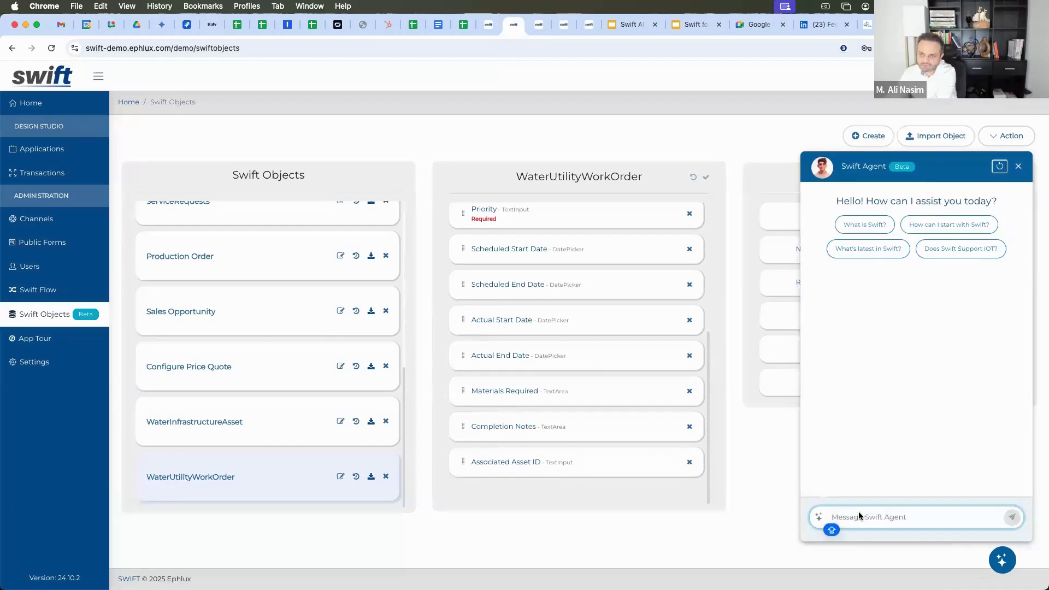
Send Swift Agent the message "Looking to create a CRM application for Construction" and check the applications list.
type("Looking to create")
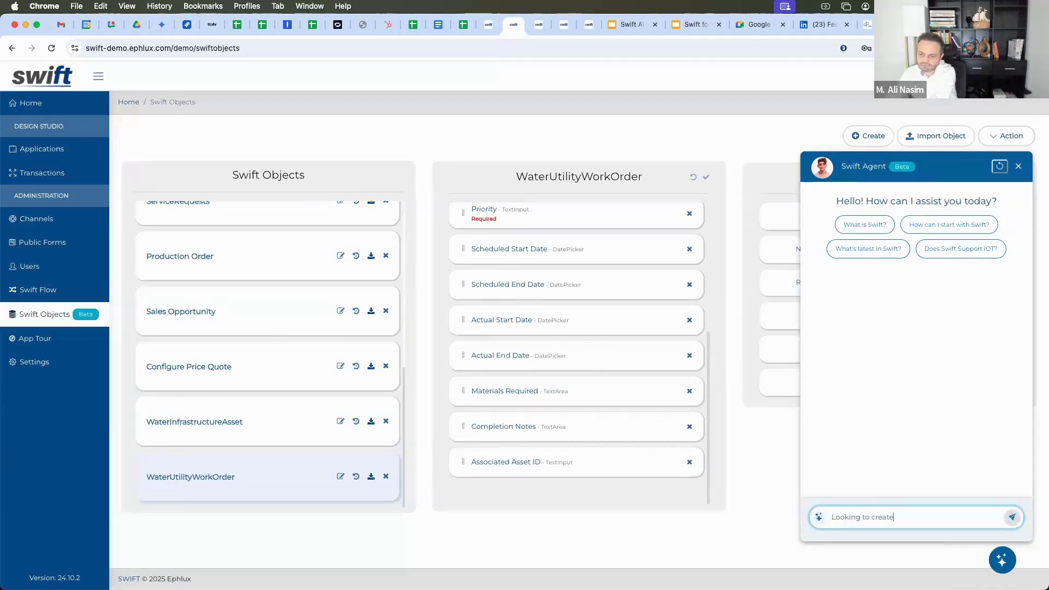
type(" a CRM application for Construction")
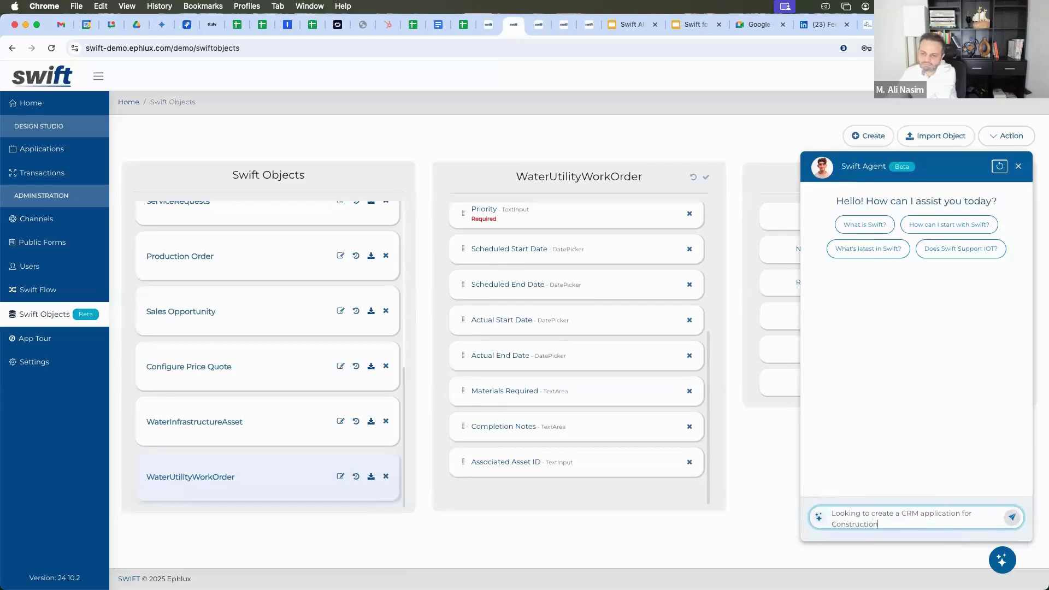
key("Return")
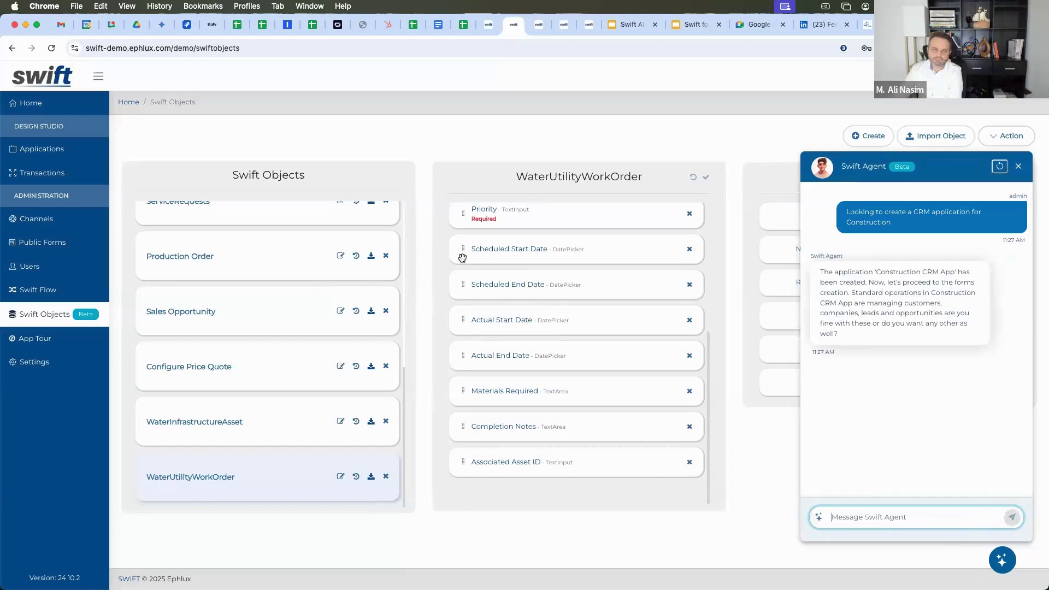
left_click(71, 150)
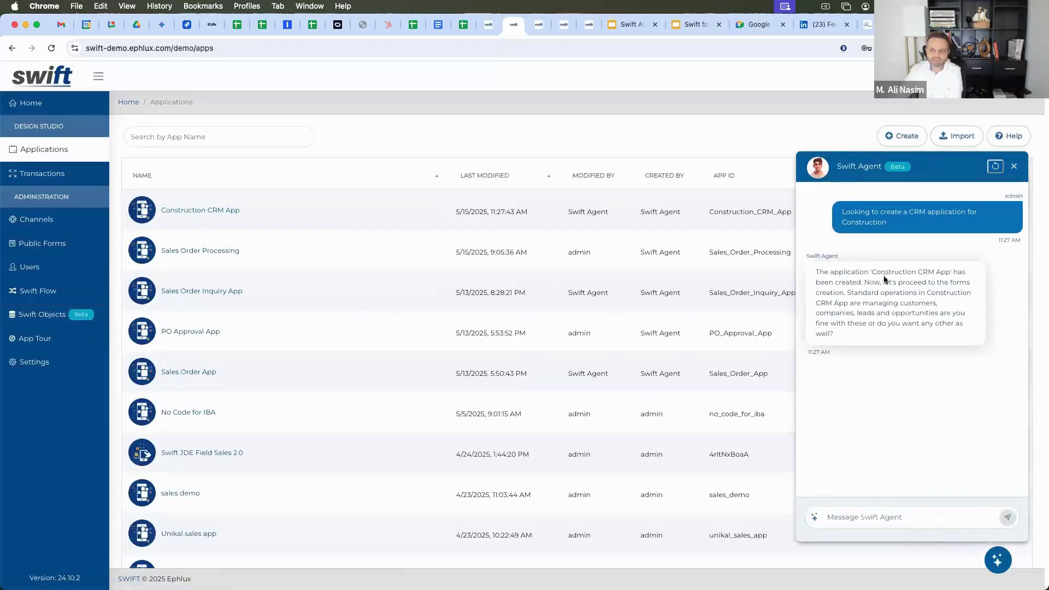
Return to the Swift Objects page and ask the agent for additional operations with "ok please suggest more".
left_click(41, 314)
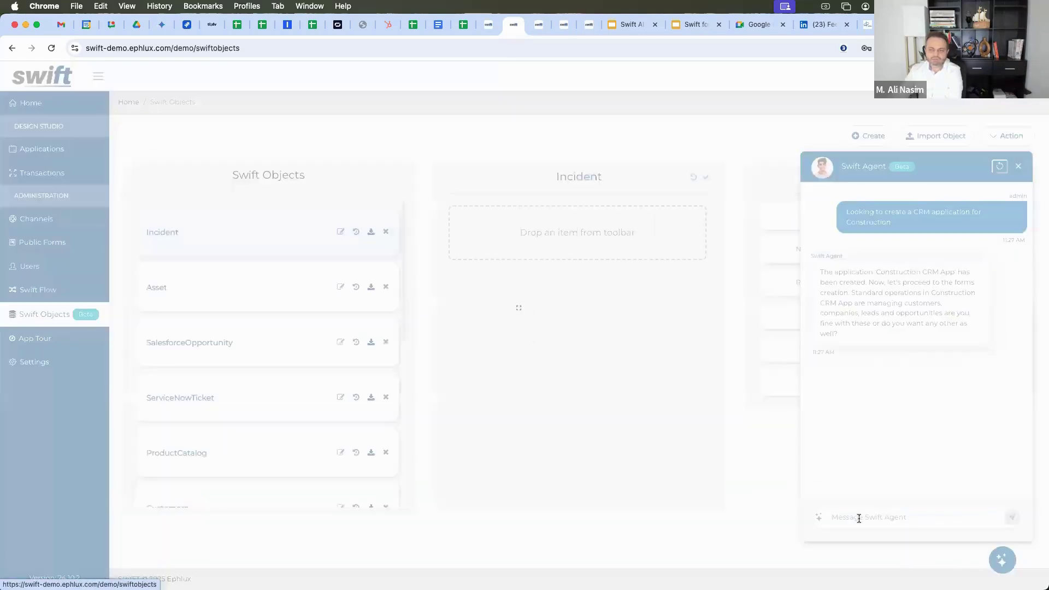
left_click(873, 520)
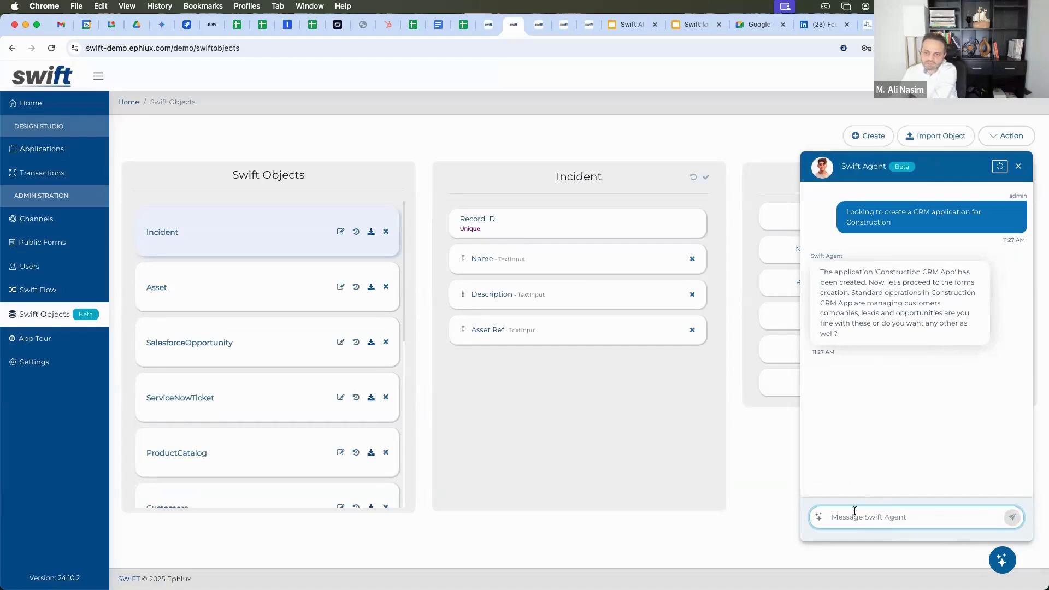
type("ok p")
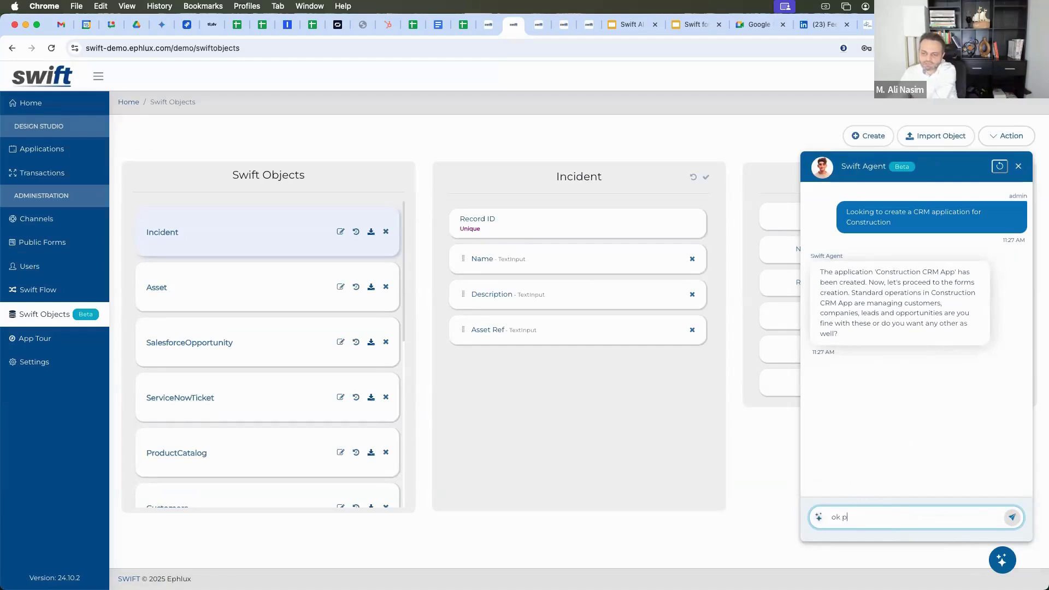
type("lease suggest more")
key("Return")
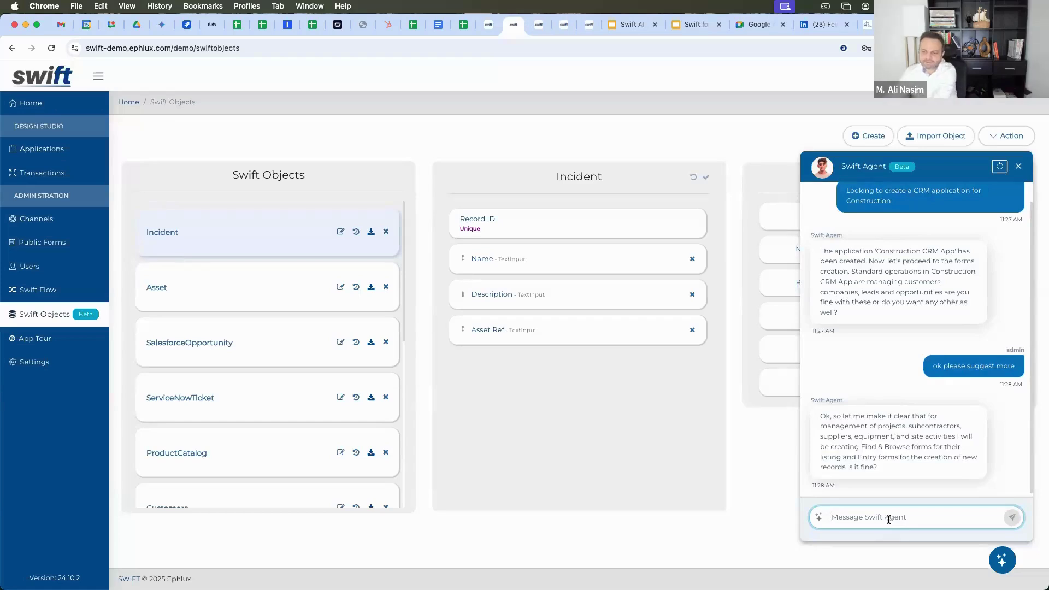
Approve the agent's proposed Find & Browse and Entry forms by replying "Yes go ahead".
type("Yes")
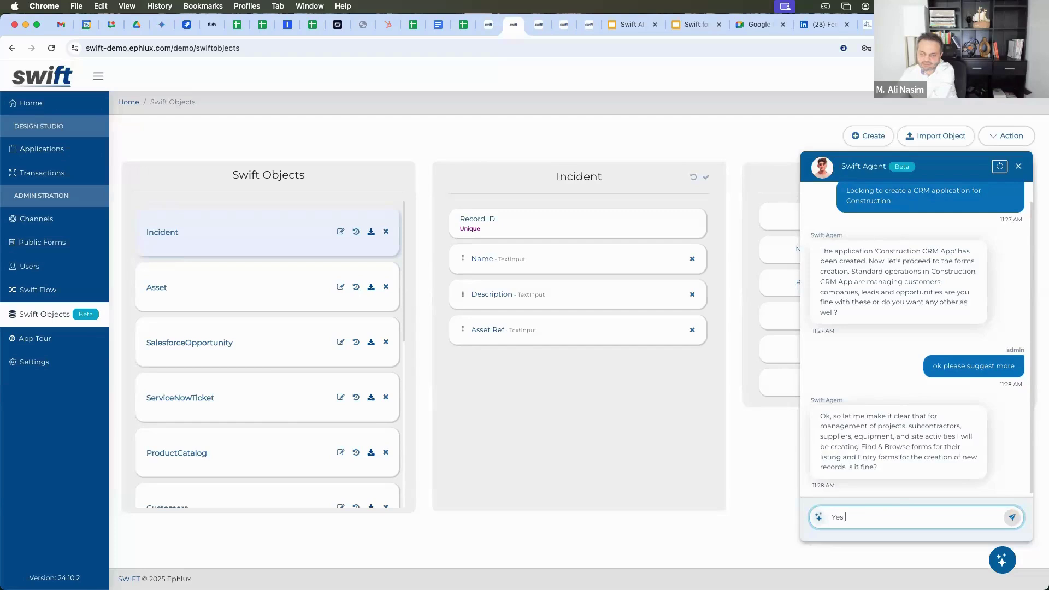
type(" go ahead")
key("Return")
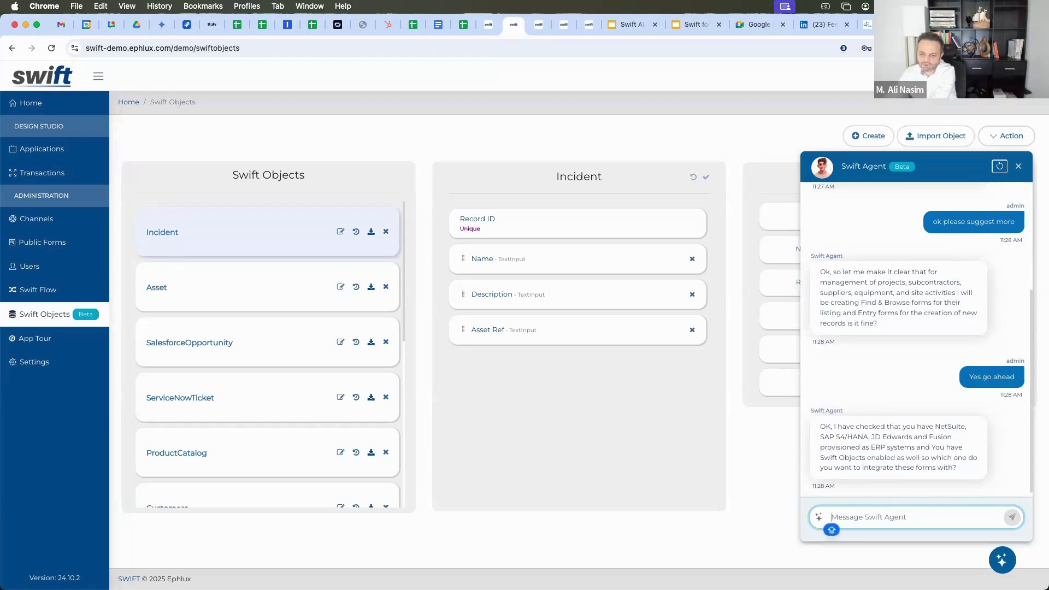
Tell the agent "Go ahead and create Swift Objects" and accept its proposed list of standard objects with "ok let's go ahead".
type("Go ahead and create Swift Objects")
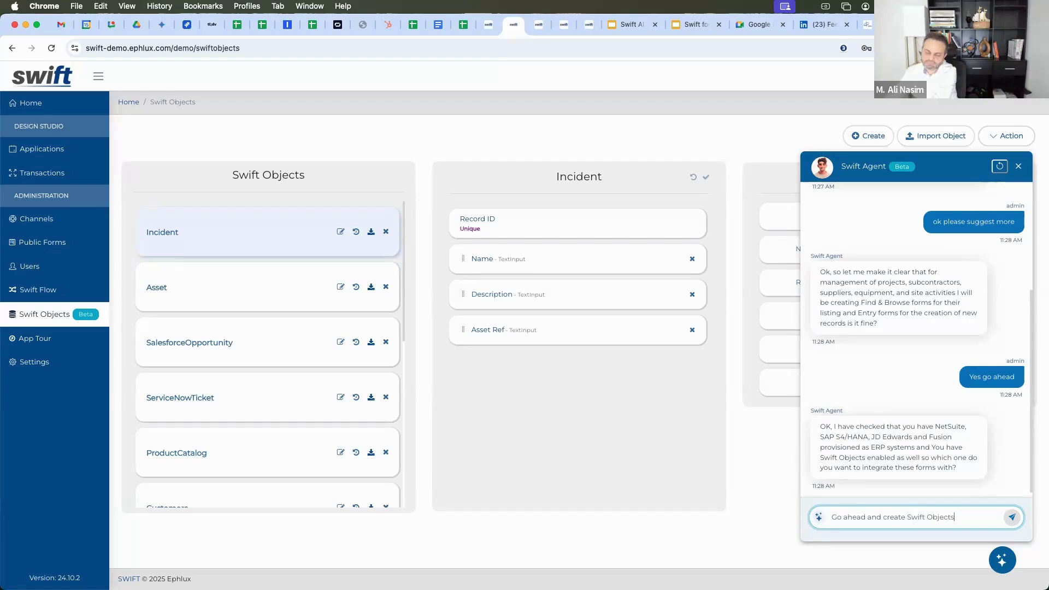
key("Return")
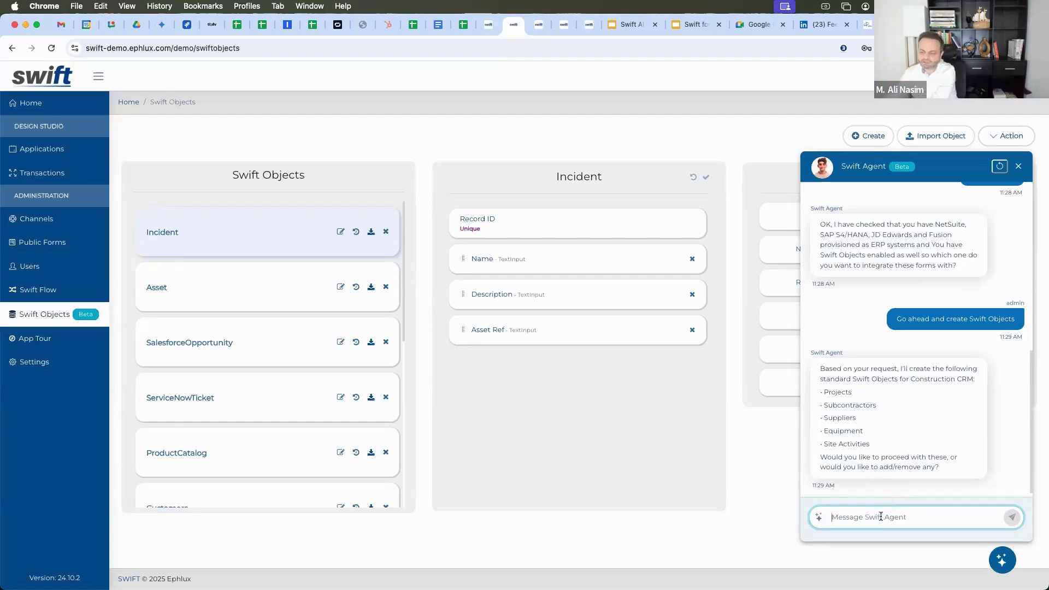
type("ok let's g")
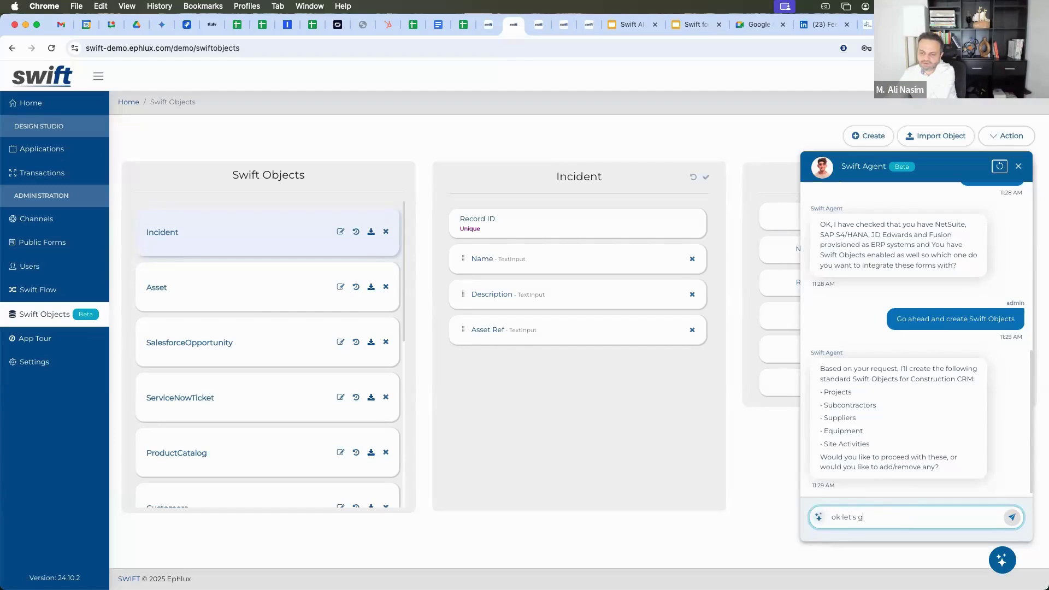
type("o ahead")
key("Return")
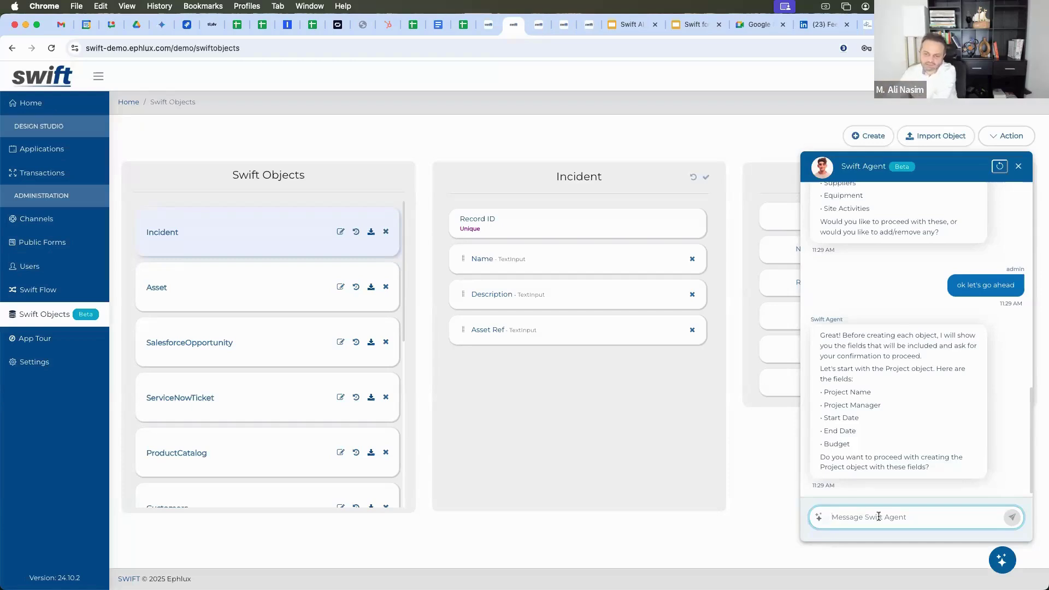
Approve creating the Project object with "Ok go ahead" and open it in the Swift Objects list to view its fields.
type("Ok go ahead")
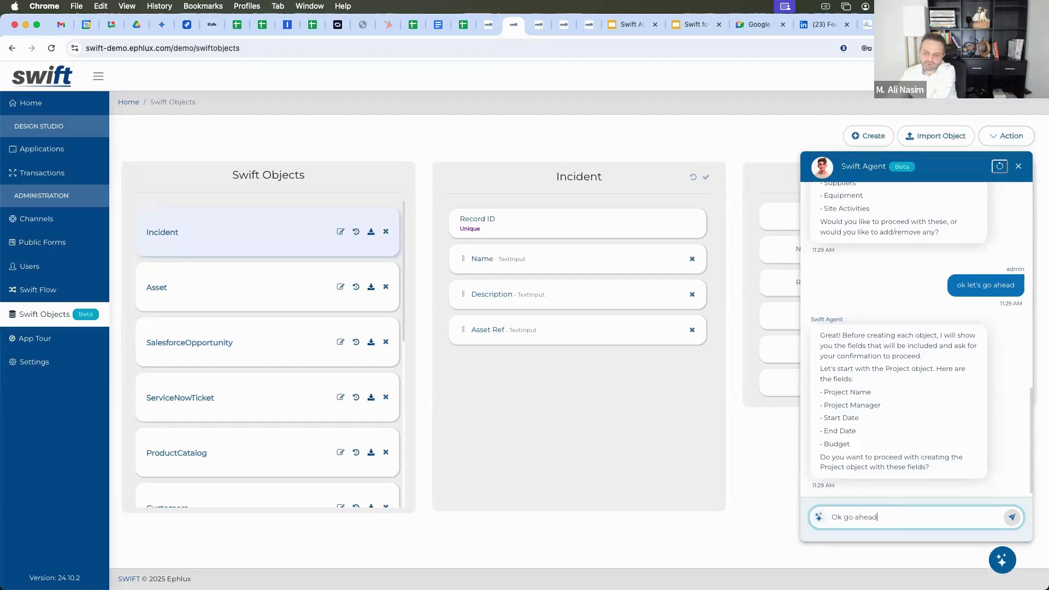
key("Return")
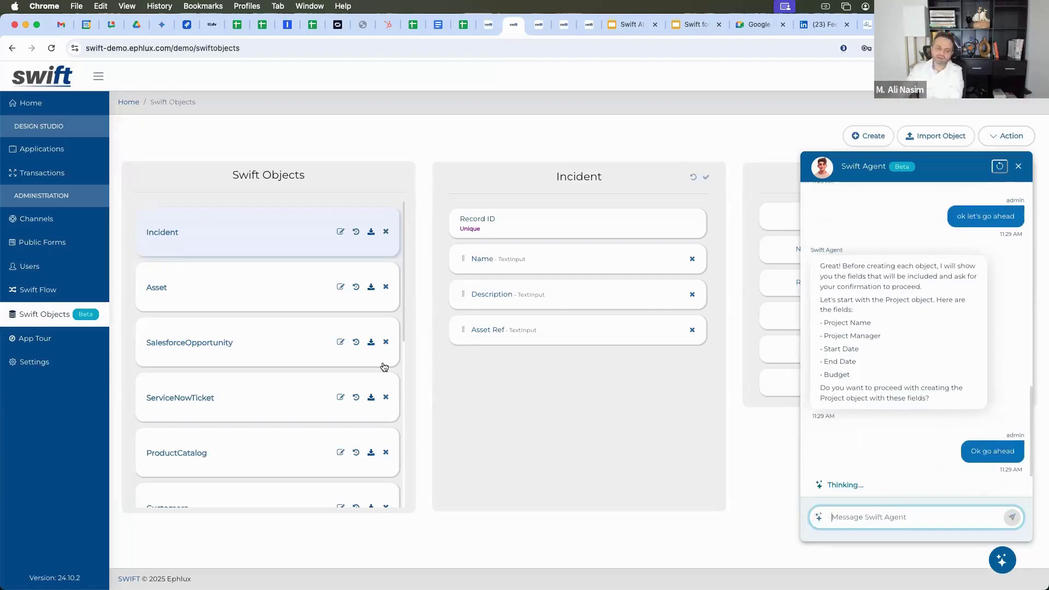
scroll(315, 396, "down", 10)
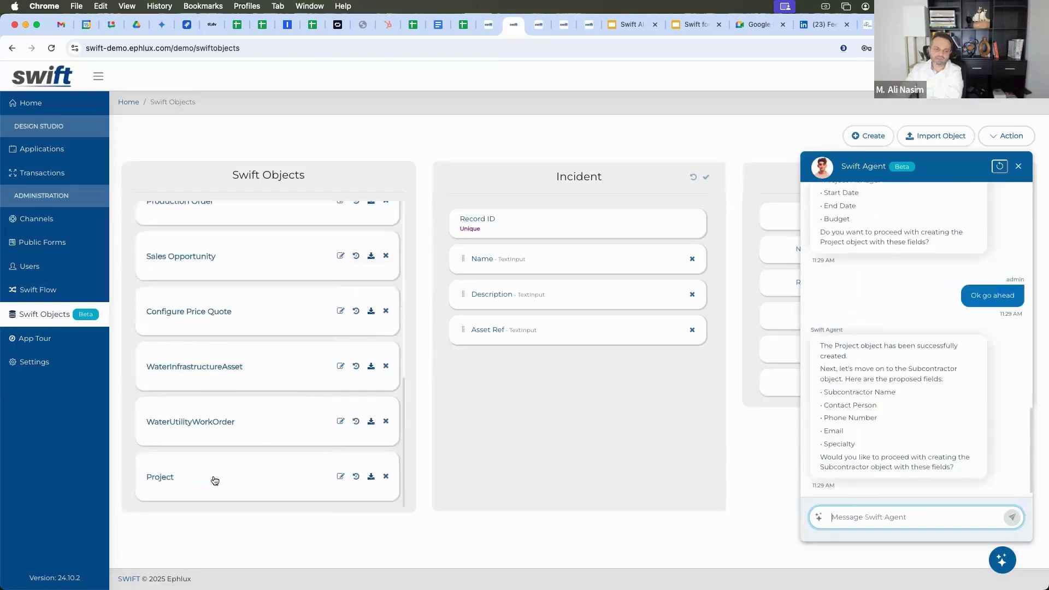
left_click(172, 478)
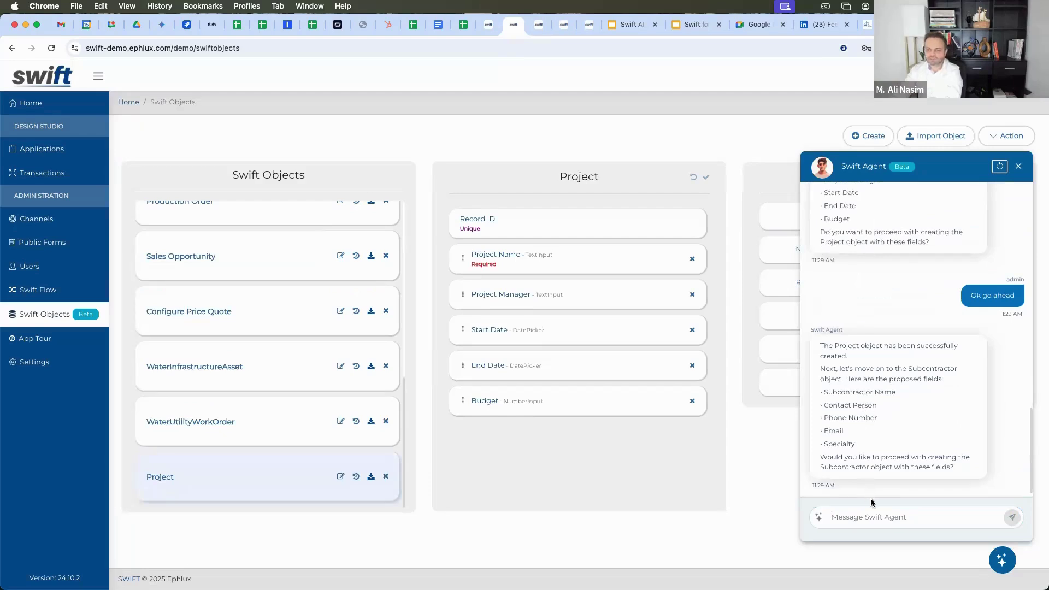
Approve creating the Subcontractor object with "ok go ahead create it" and open it to view its fields.
left_click(863, 513)
type("ok g")
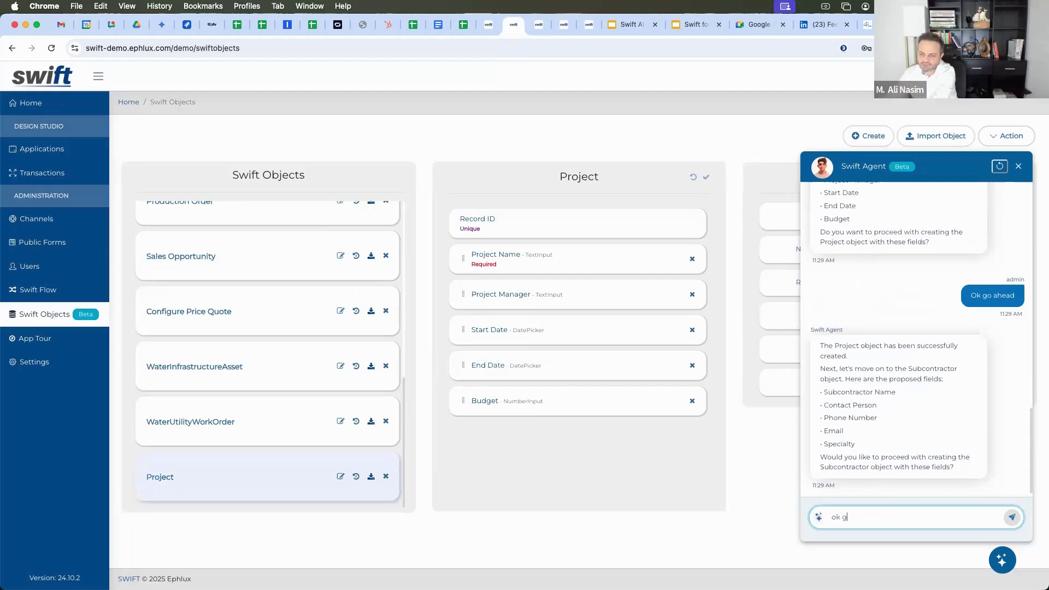
type("o ahead create it")
key("Return")
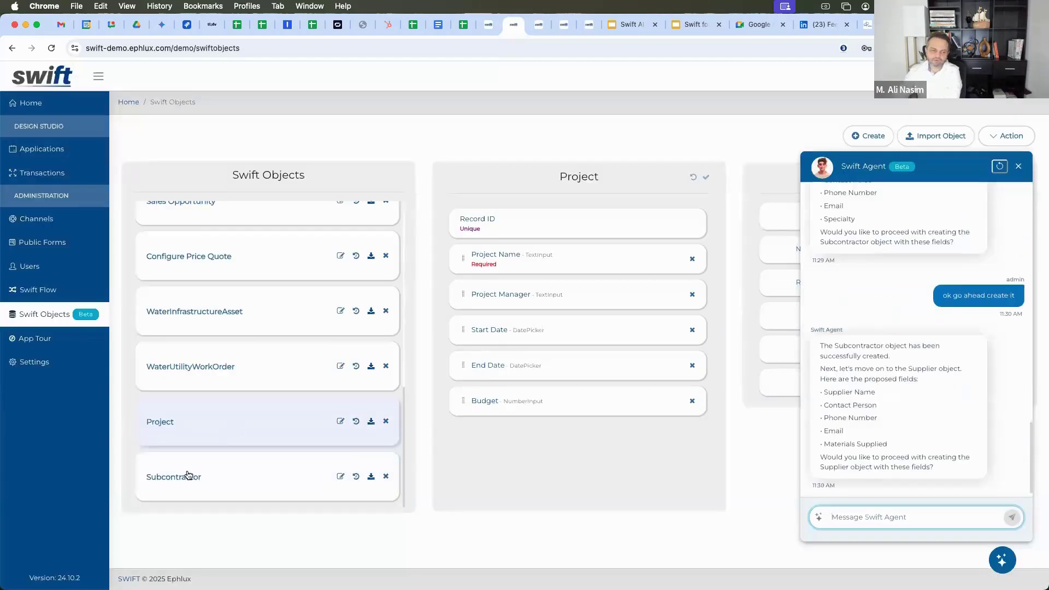
left_click(187, 476)
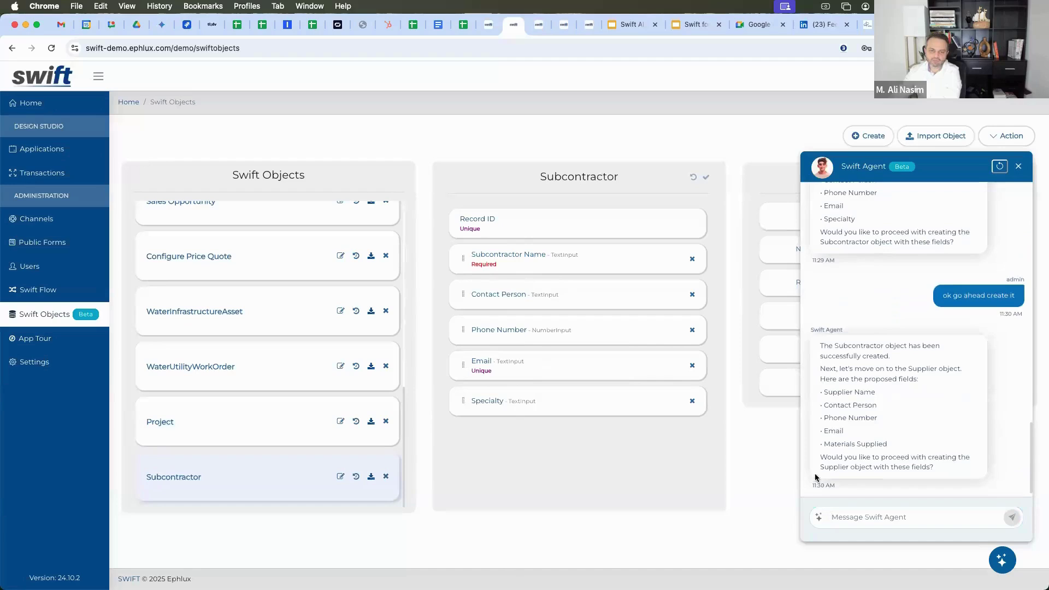
Approve creating the Supplier object with "Go ahead" and the Equipment object with "yes go ahead".
left_click(868, 516)
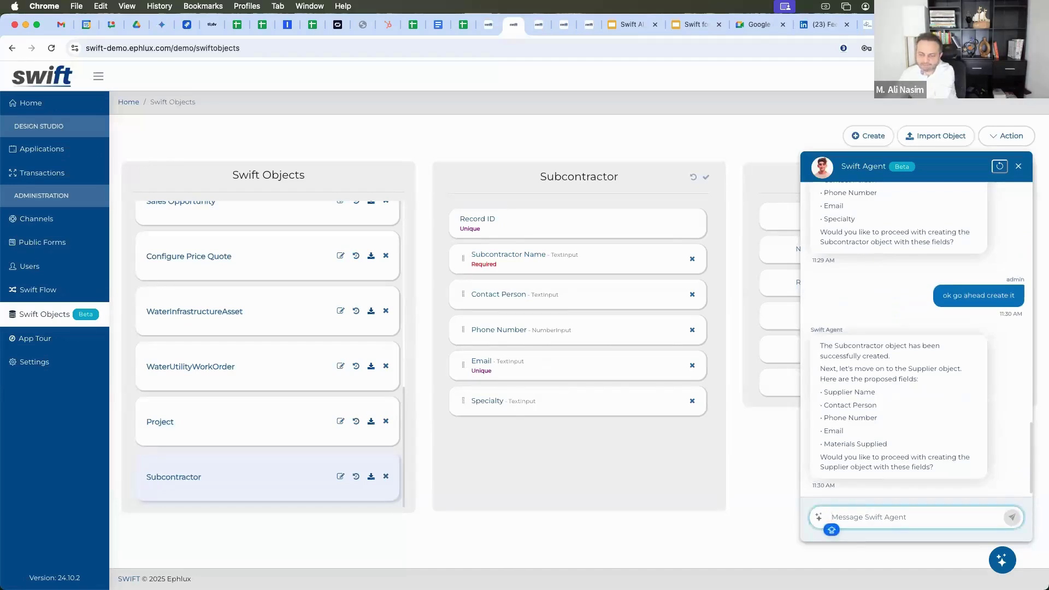
type("Go ahead")
key("Return")
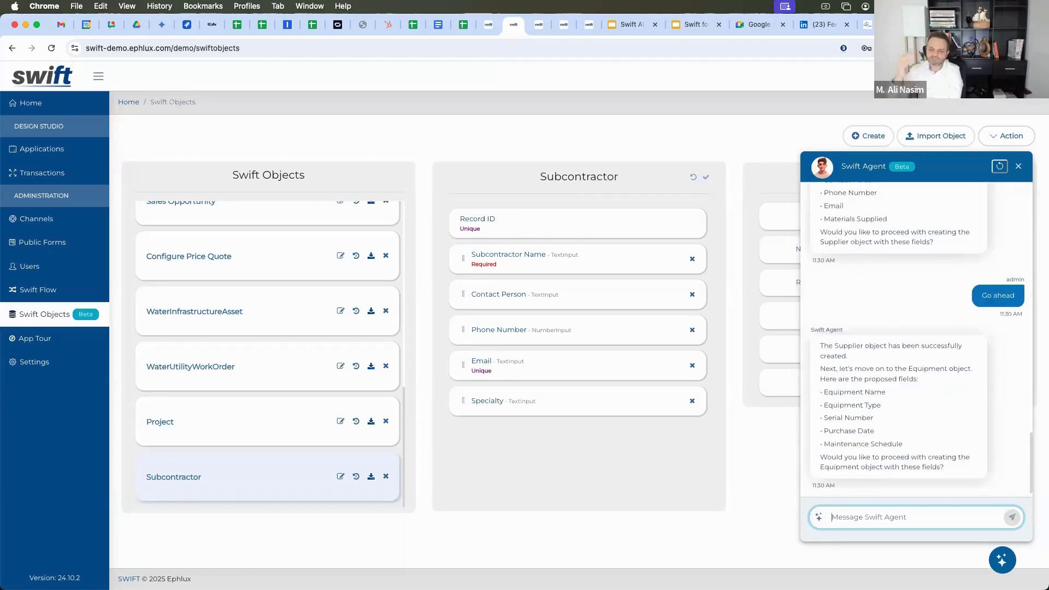
type("yes")
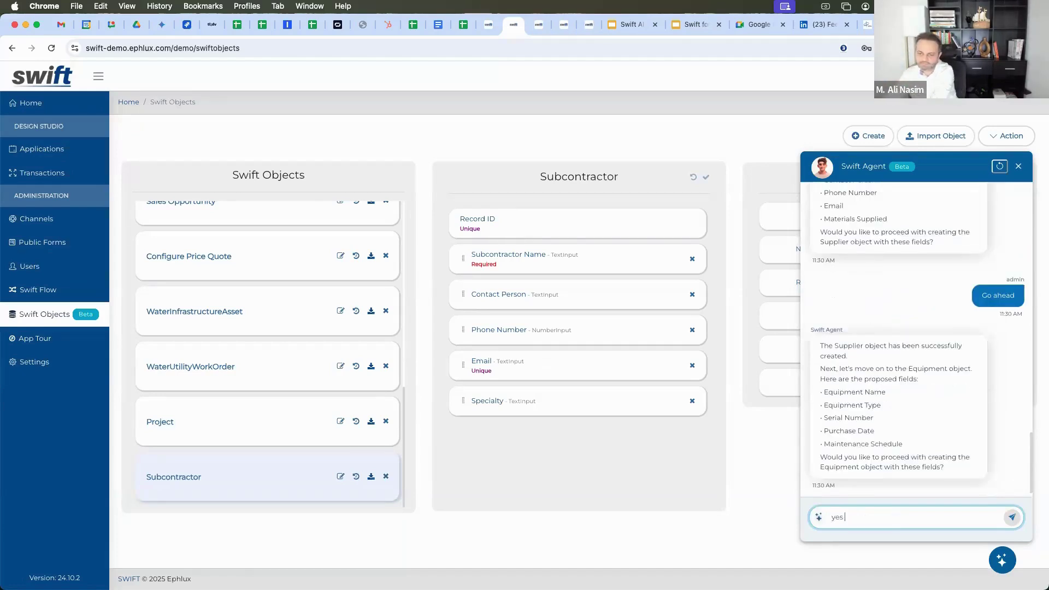
type(" go ahead")
key("Return")
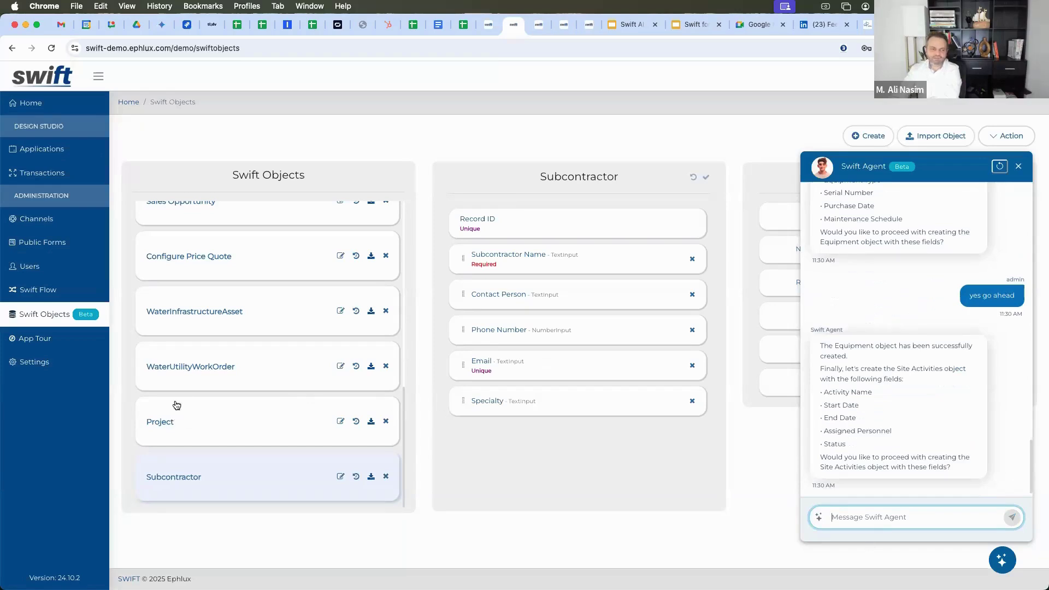
View the Project object's fields, and open the Construction CRM App from the applications list.
left_click(180, 421)
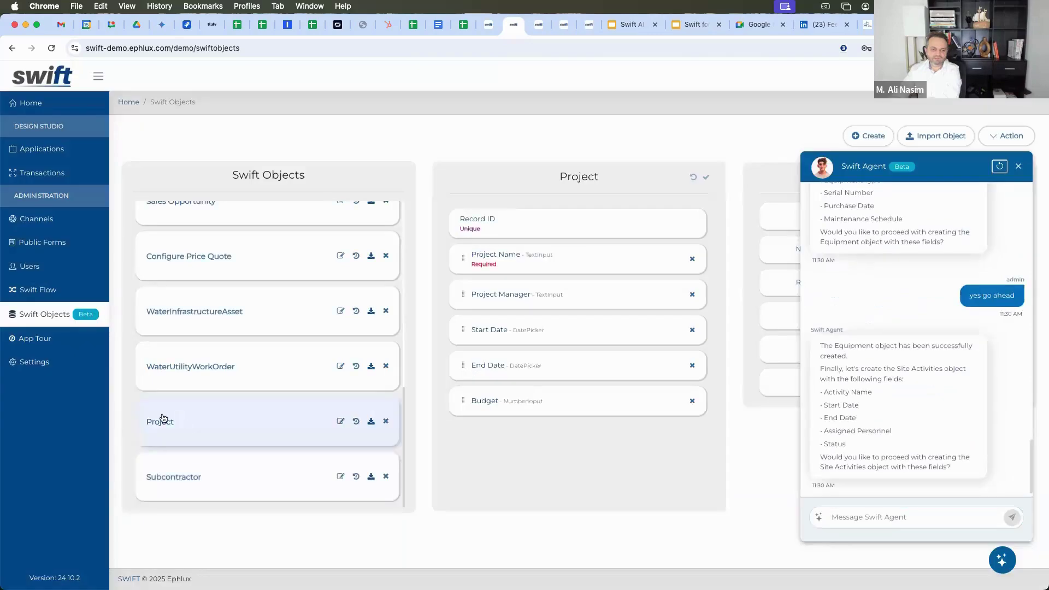
left_click(57, 154)
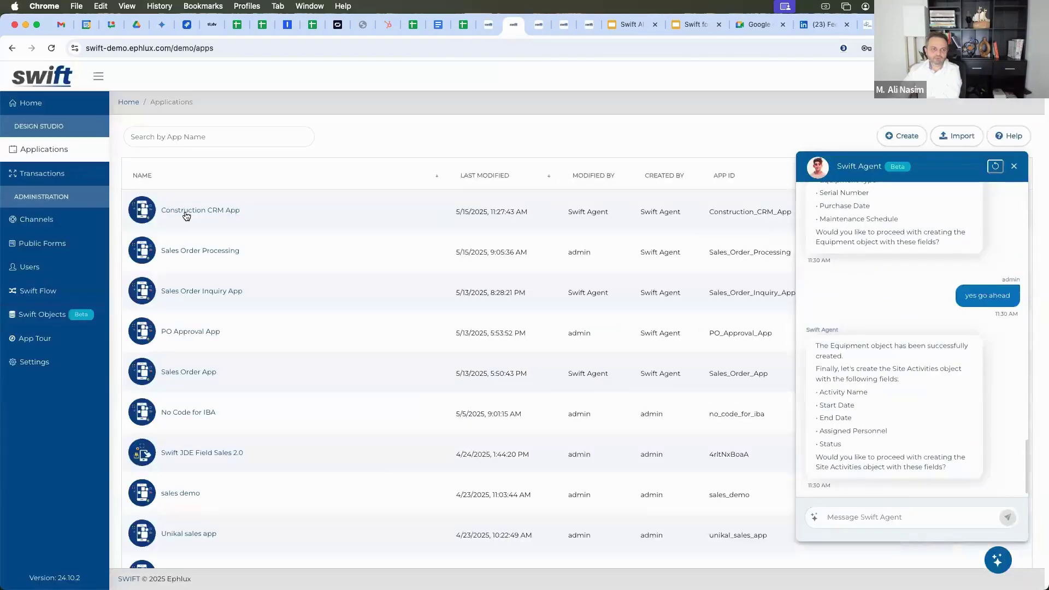
left_click(187, 211)
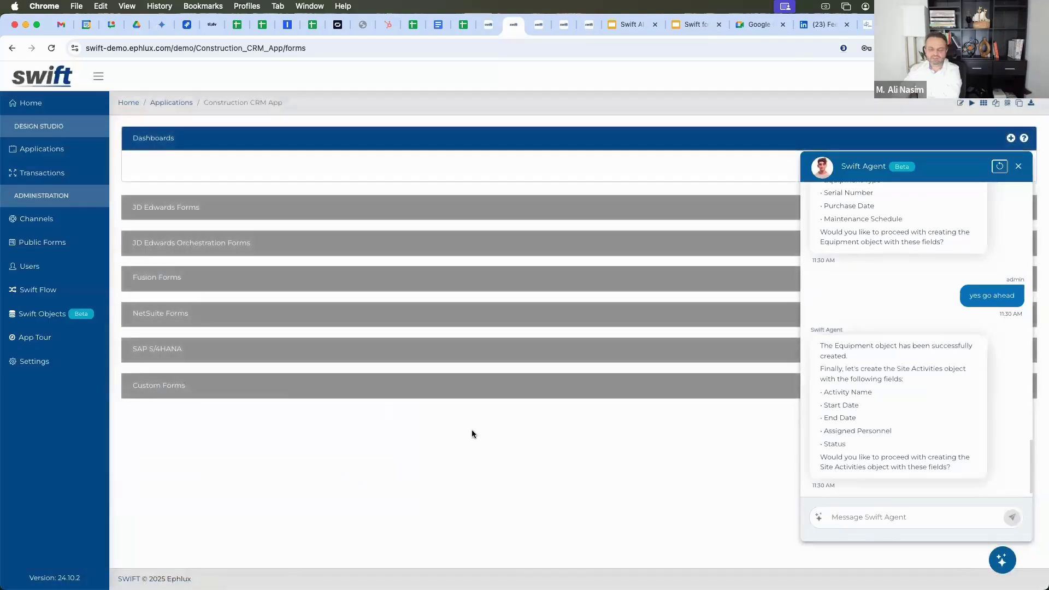
Ask the agent "can you create forms based on Supplier object" and answer its form type question with "create all 3".
left_click(862, 523)
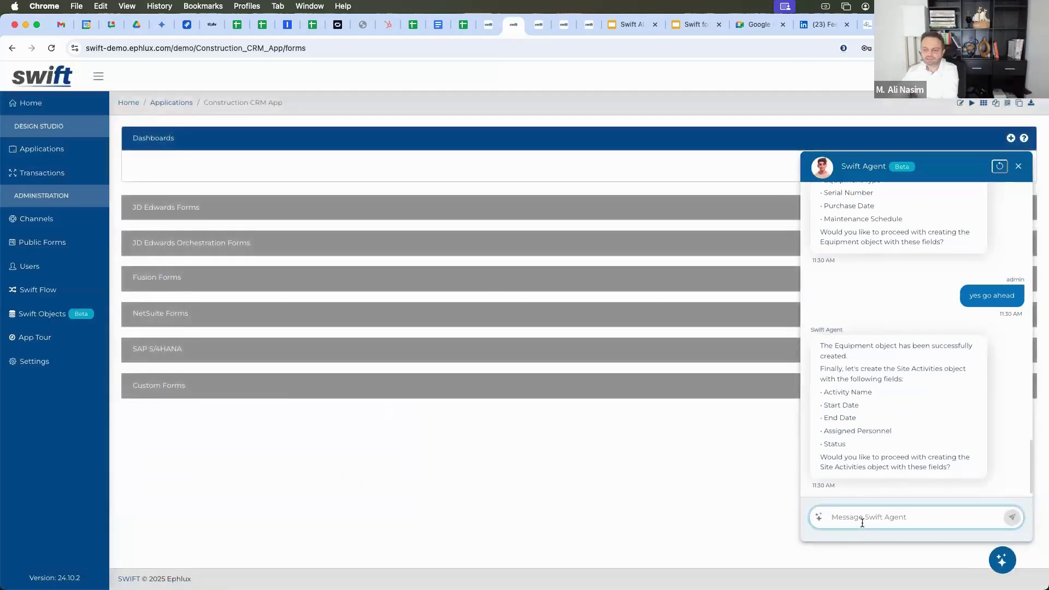
type("can you c")
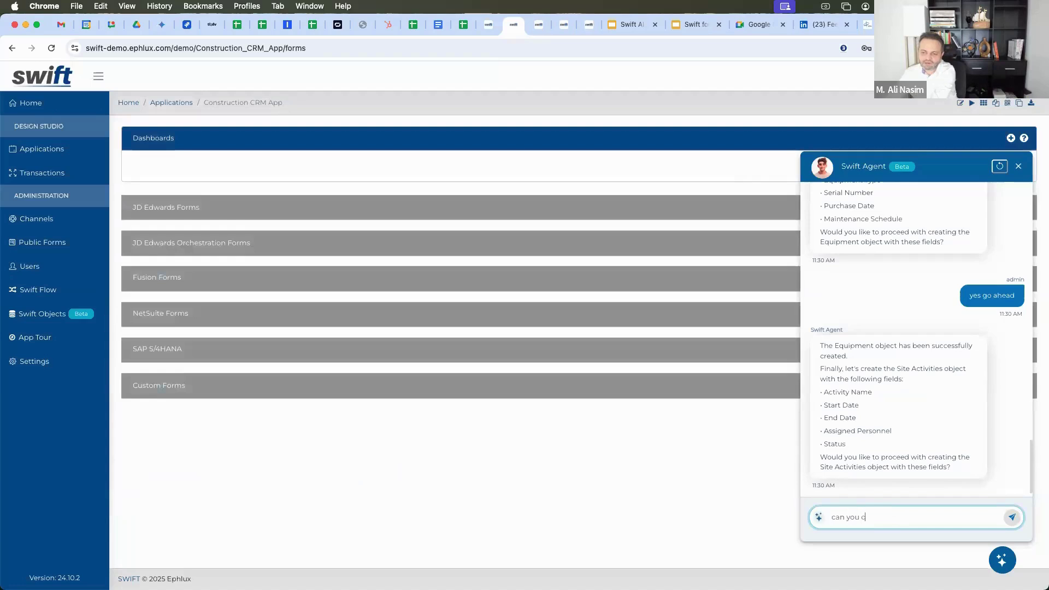
type("reate forms based on ")
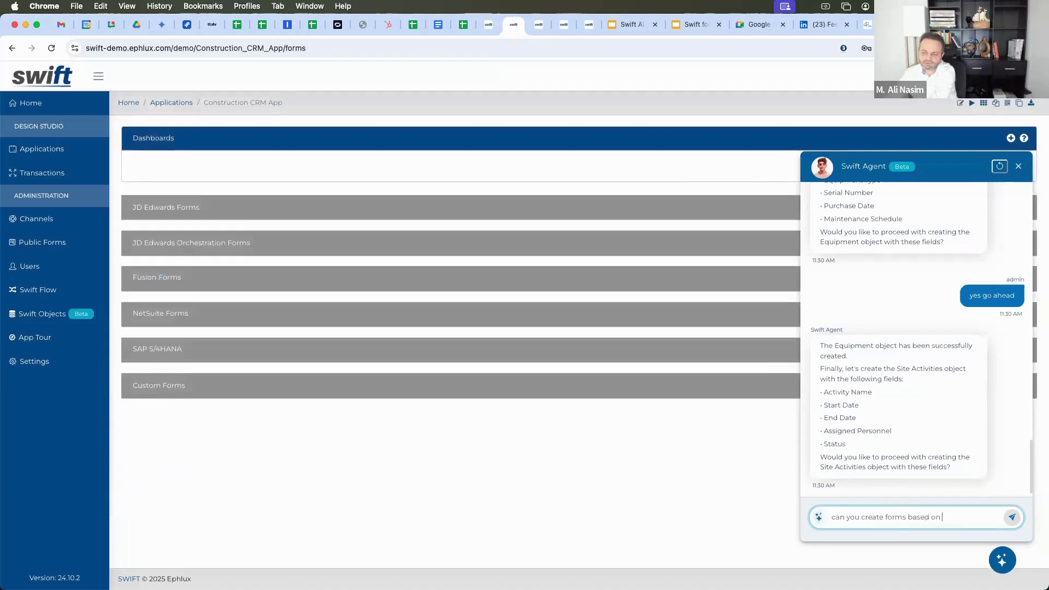
type("these")
key("BackSpace")
type("Swif")
key("BackSpace")
key("BackSpace")
key("BackSpace")
key("BackSpace")
key("BackSpace")
key("BackSpace")
key("BackSpace")
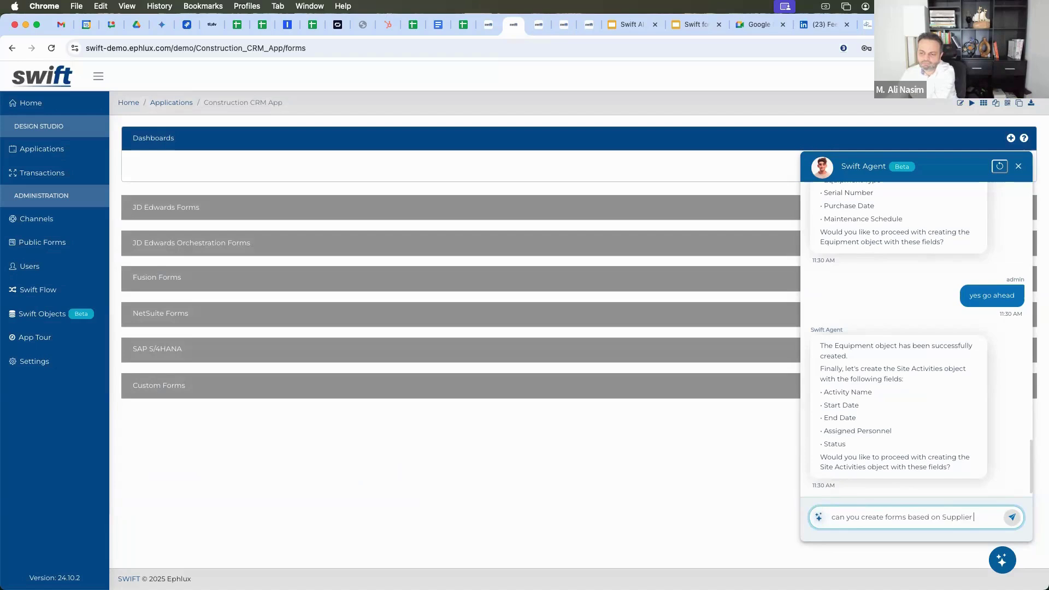
type("t")
key("Return")
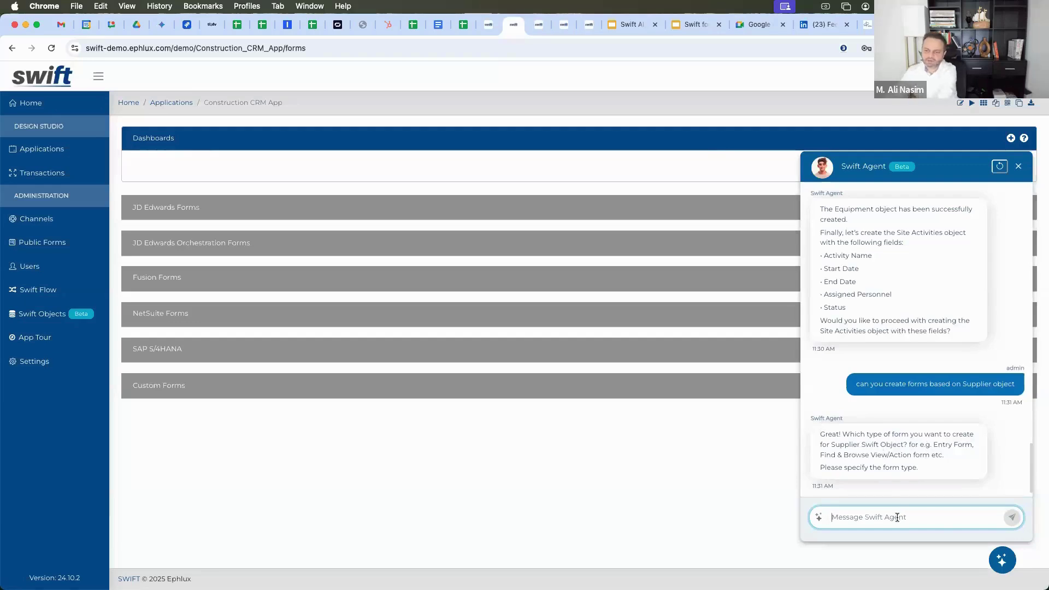
type("create all 3")
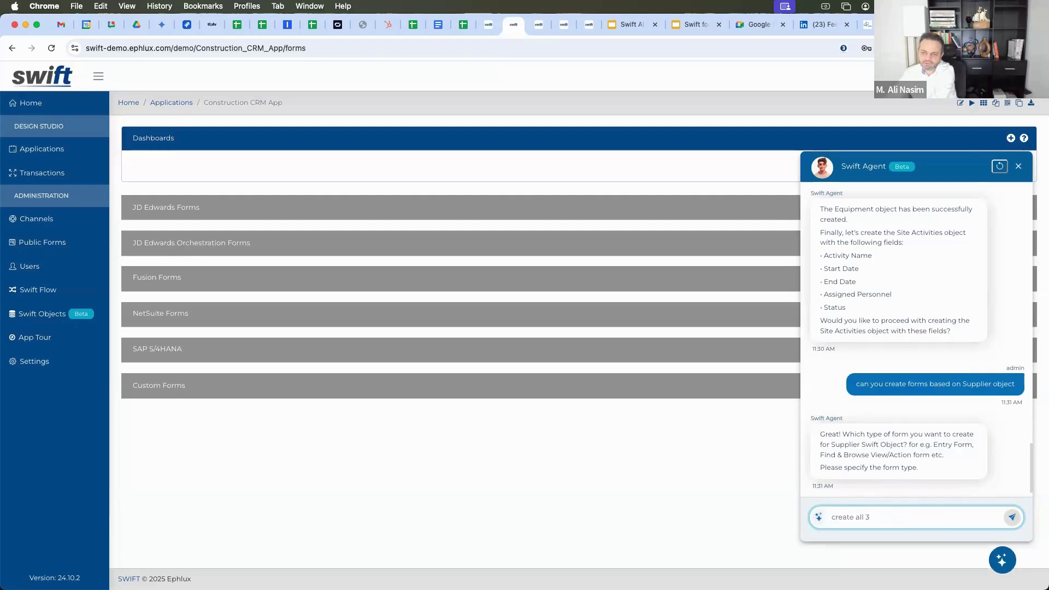
key("Return")
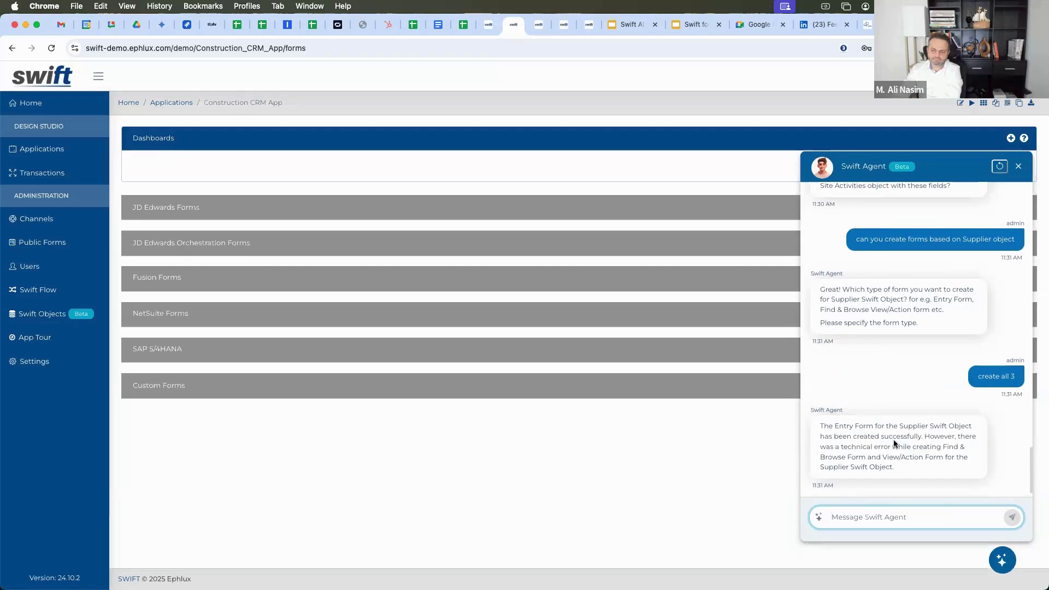
Close the agent chat, start a new custom list form under Custom Forms, and open its channel choices.
left_click(663, 386)
right_click(618, 429)
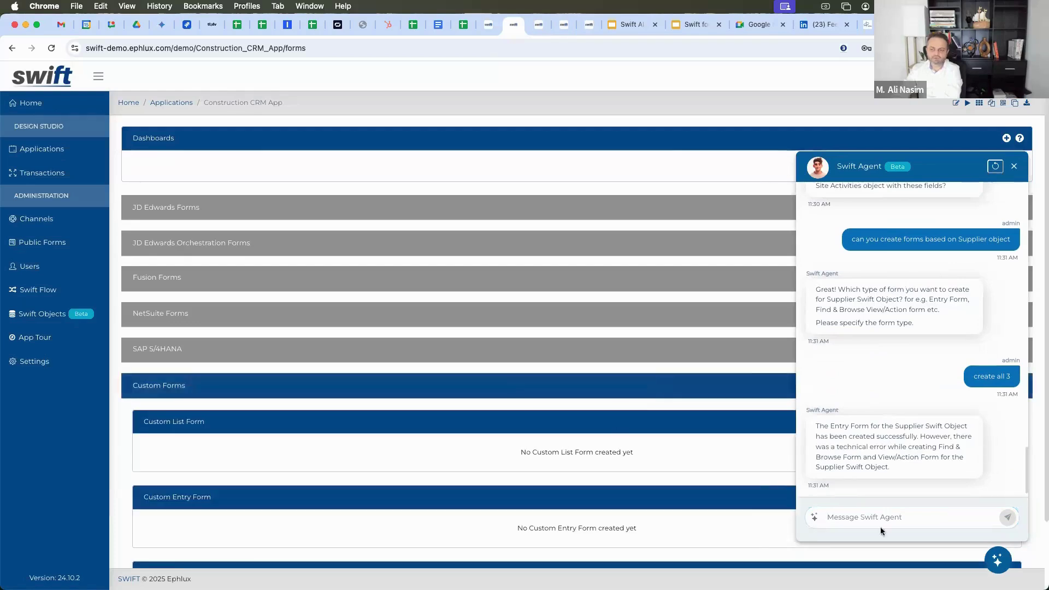
left_click(1001, 572)
left_click(998, 563)
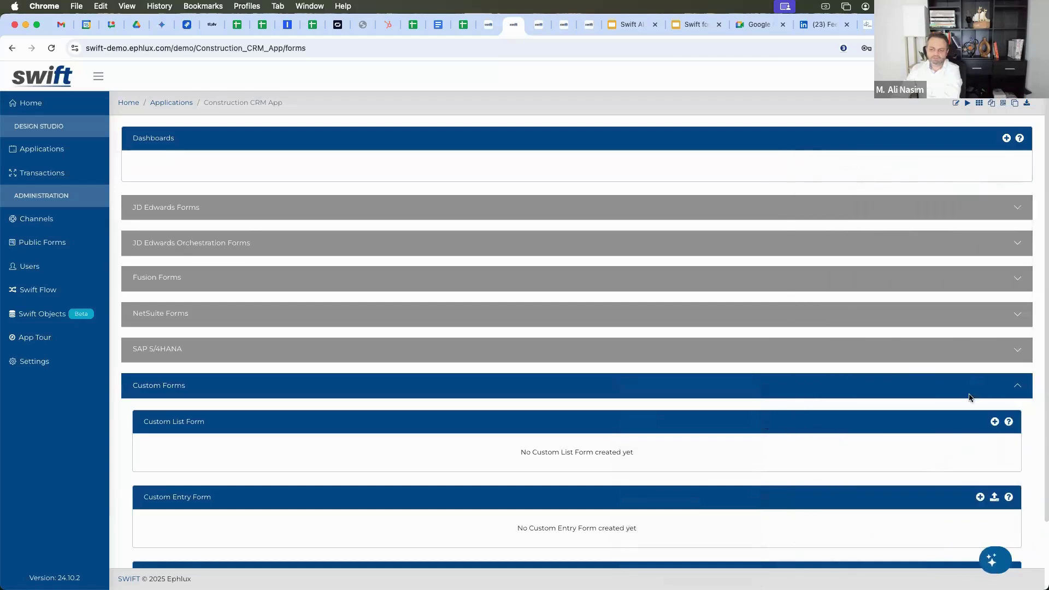
scroll(961, 454, "down", 2)
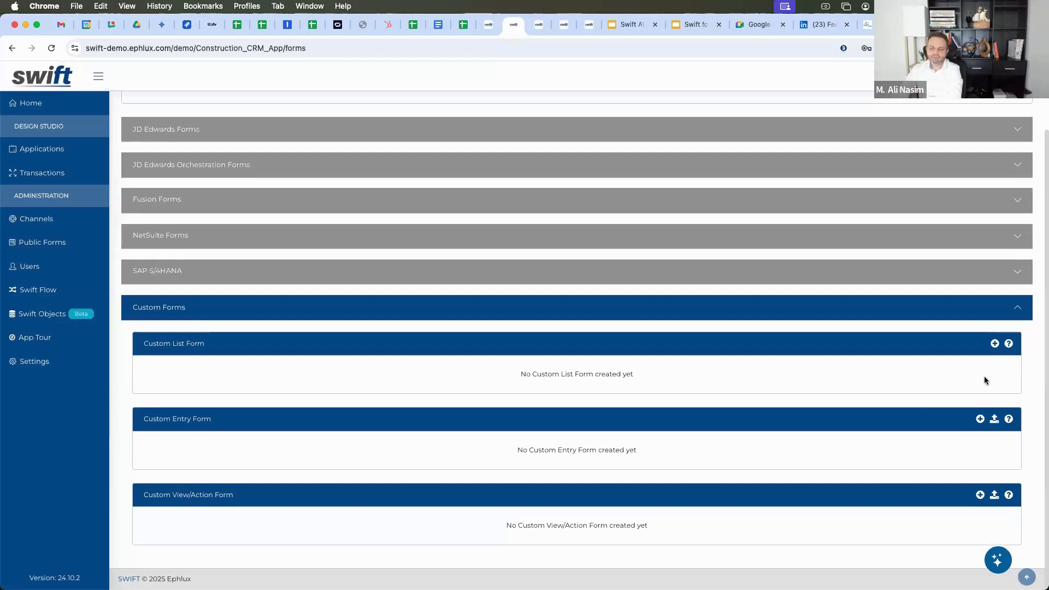
left_click(994, 345)
left_click(267, 189)
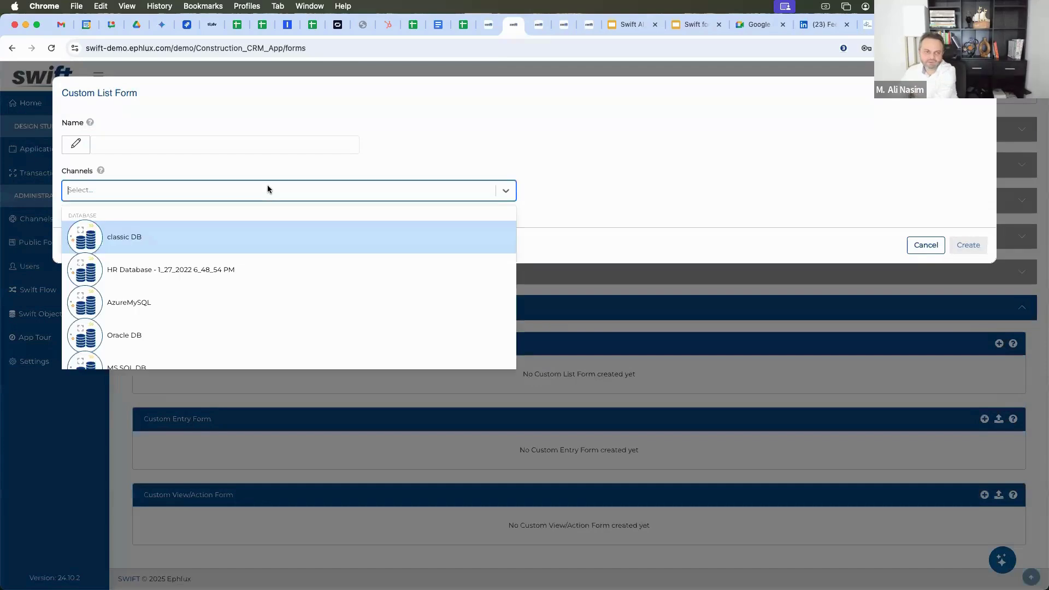
Search the list form's channels for "equip" and "sup".
type("exce")
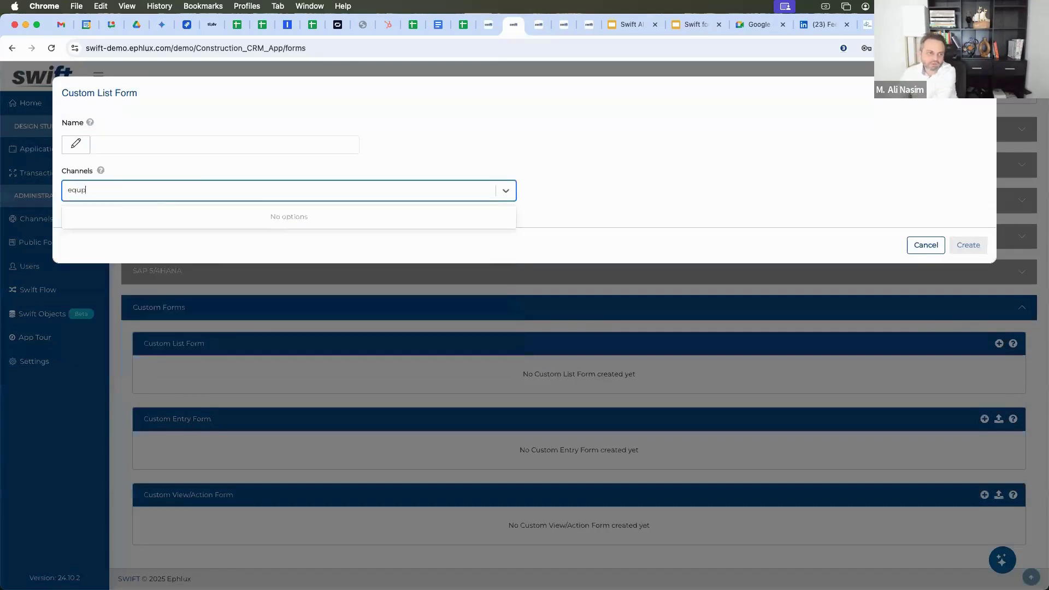
key("BackSpace")
key("BackSpace")
key("BackSpace")
key("BackSpace")
type("equip")
key("BackSpace")
key("BackSpace")
type("i")
key("BackSpace")
key("BackSpace")
key("BackSpace")
key("BackSpace")
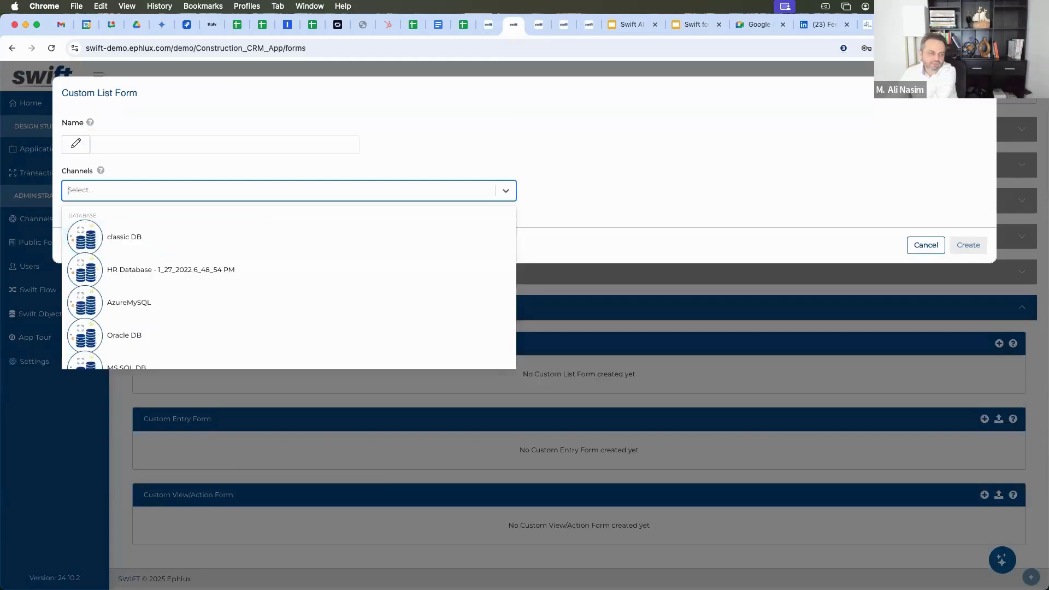
type("sup")
key("BackSpace")
key("BackSpace")
key("BackSpace")
Create the custom list form "Sub Contractor" on the Subcontractor channel and review its selected fields.
type("s")
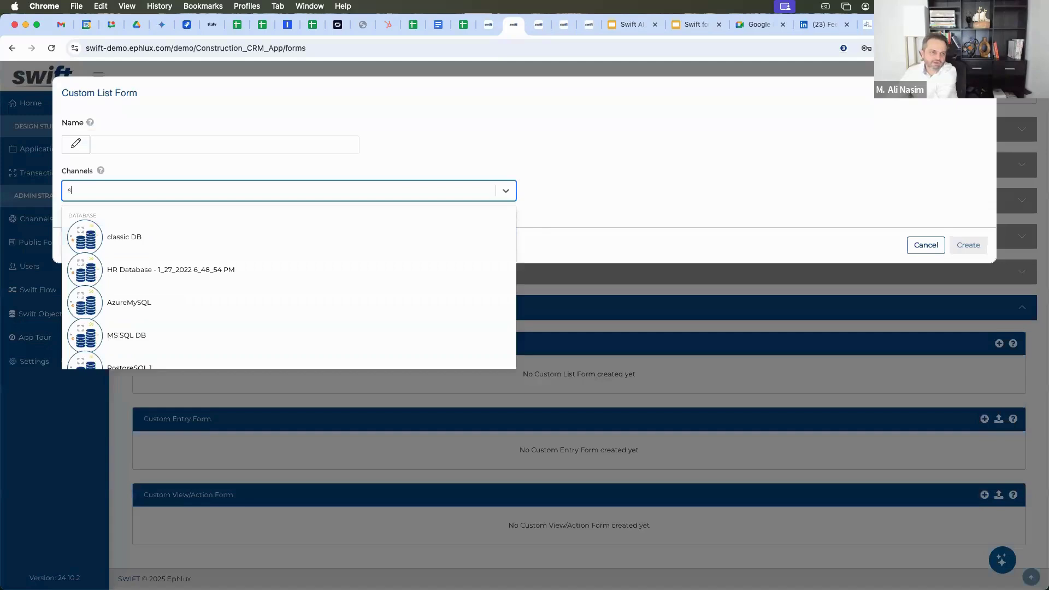
type("ub")
left_click(192, 239)
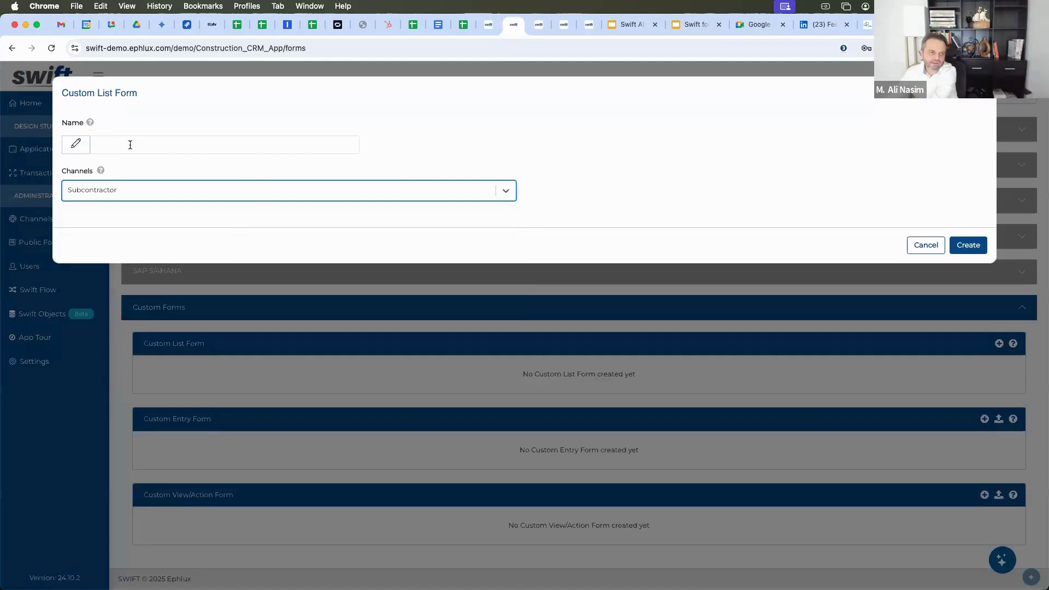
left_click(130, 145)
type("Sub Cont")
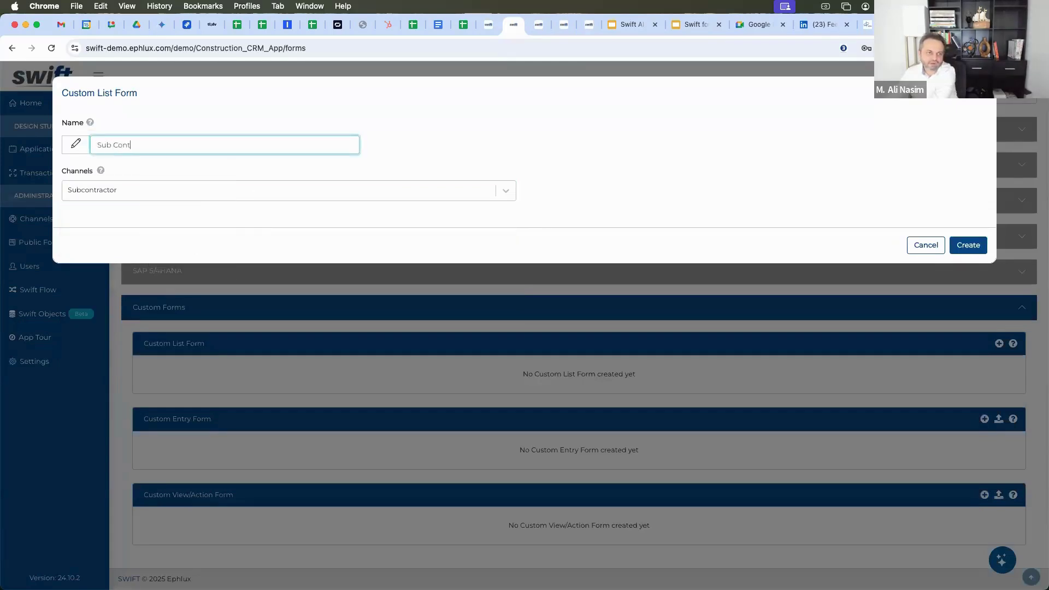
type("ractor")
left_click(965, 246)
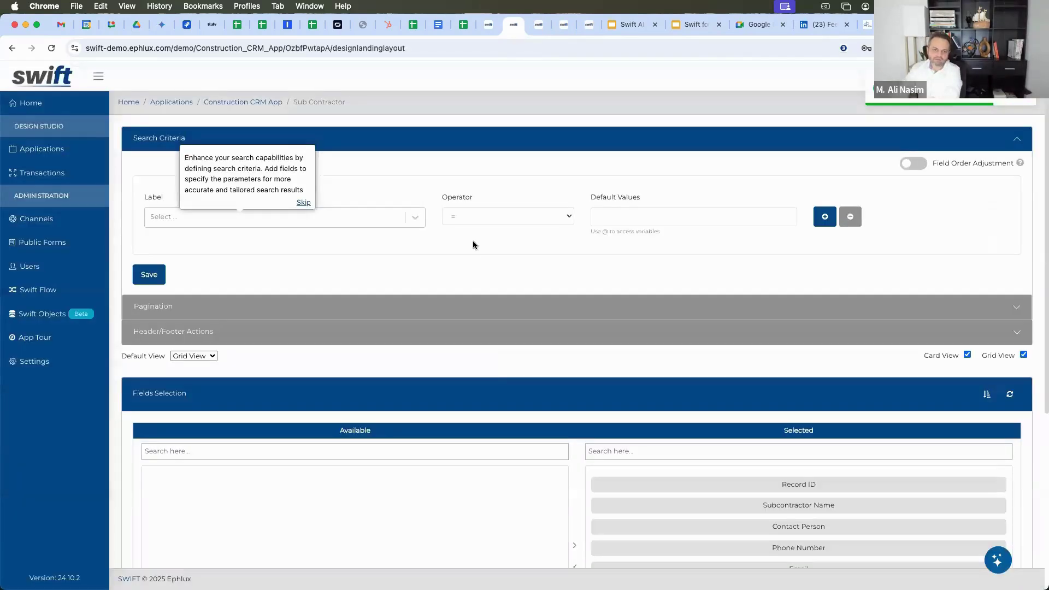
scroll(541, 392, "down", 3)
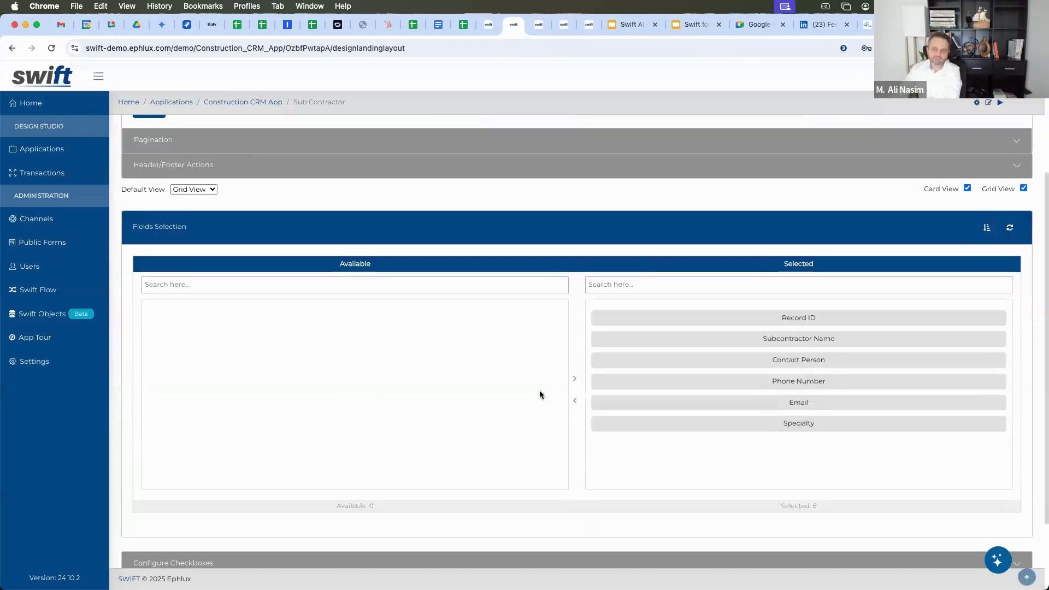
scroll(586, 278, "up", 3)
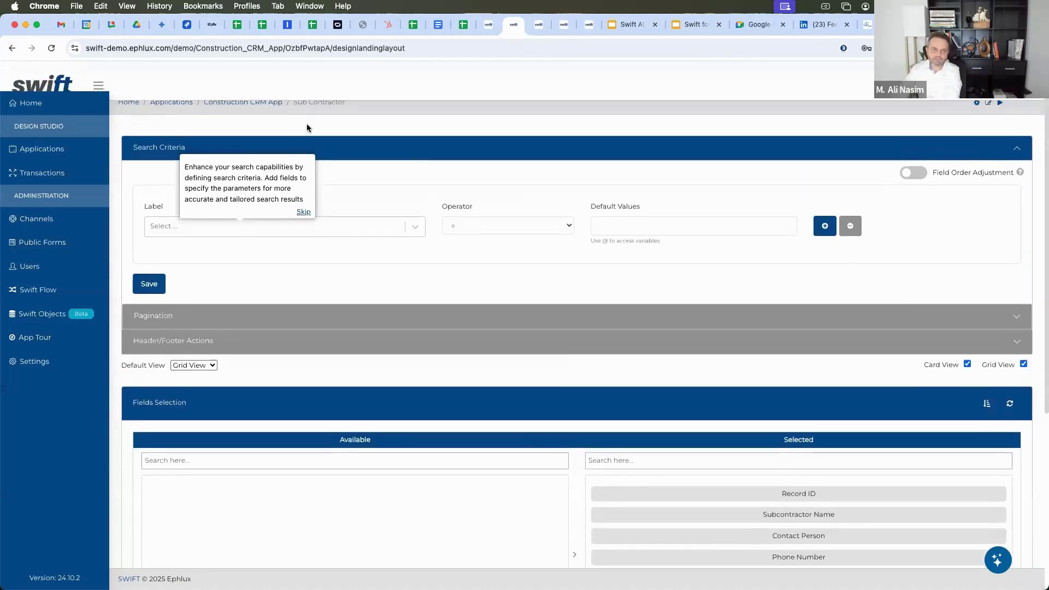
Return to the Construction CRM App's custom forms and open the Supplier Entry Form to view its fields.
left_click(262, 102)
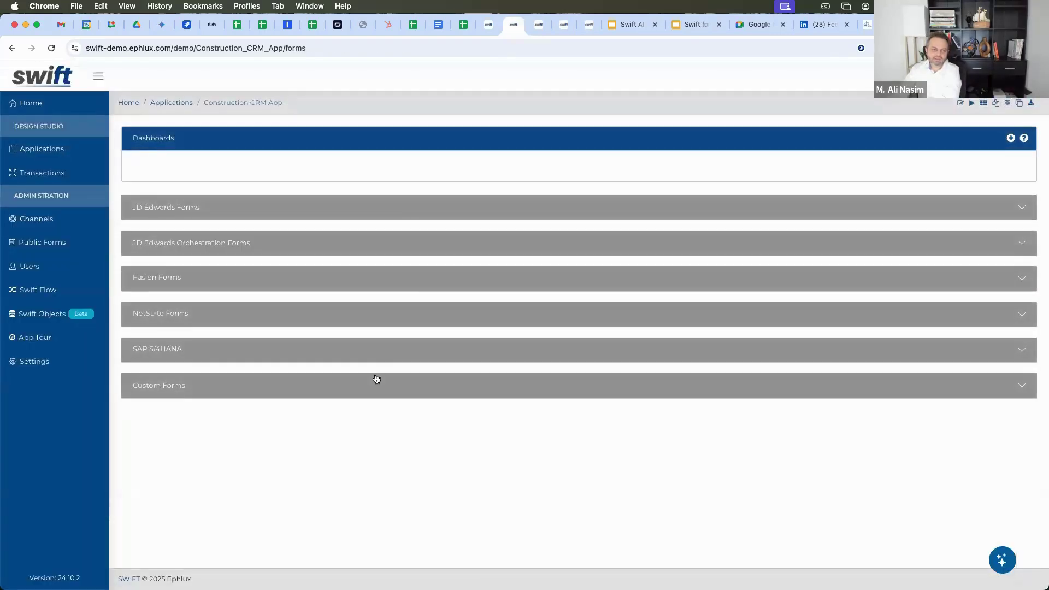
left_click(375, 379)
scroll(378, 377, "down", 3)
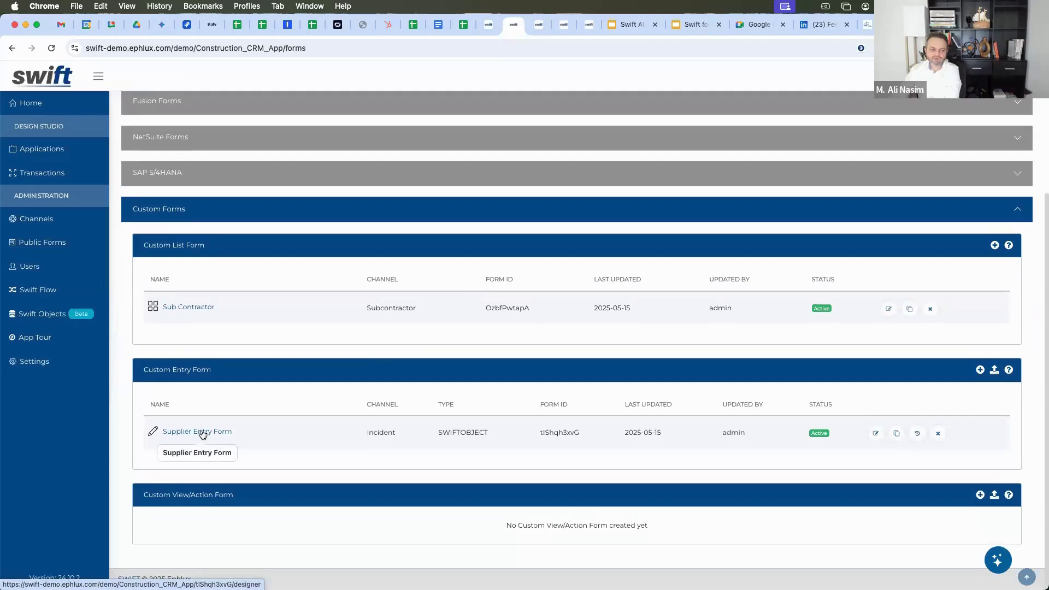
left_click(202, 431)
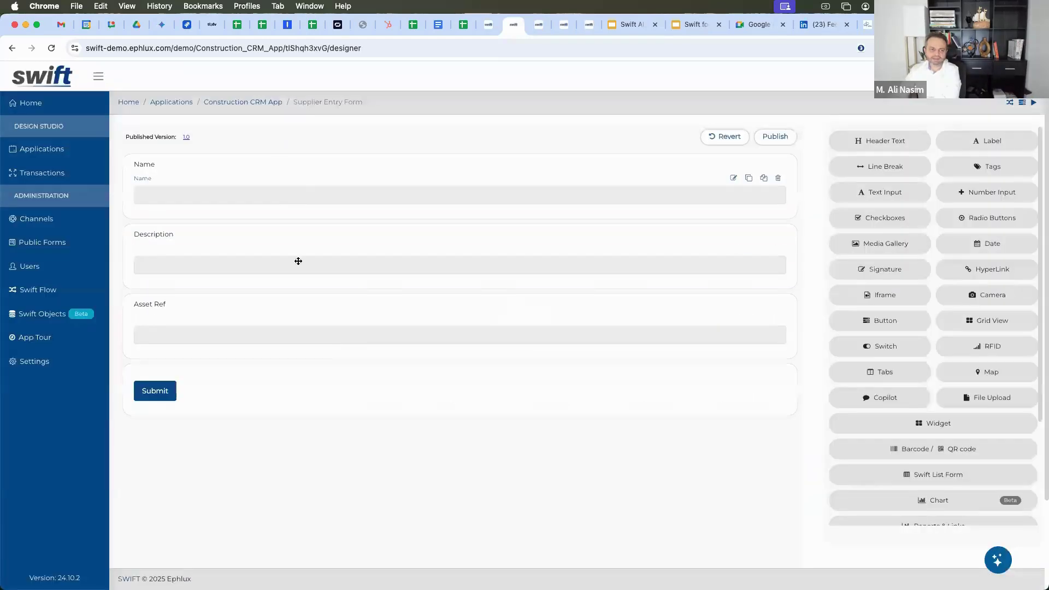
Look through the Swift Objects list, and reopen the custom forms of the Construction CRM App.
left_click(62, 321)
scroll(216, 475, "down", 3)
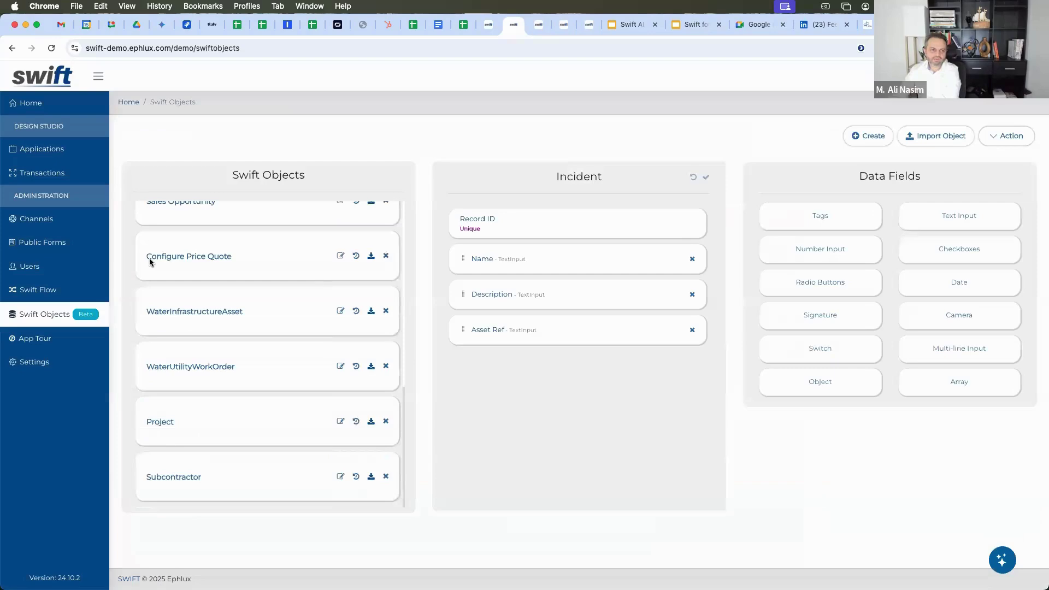
left_click(62, 152)
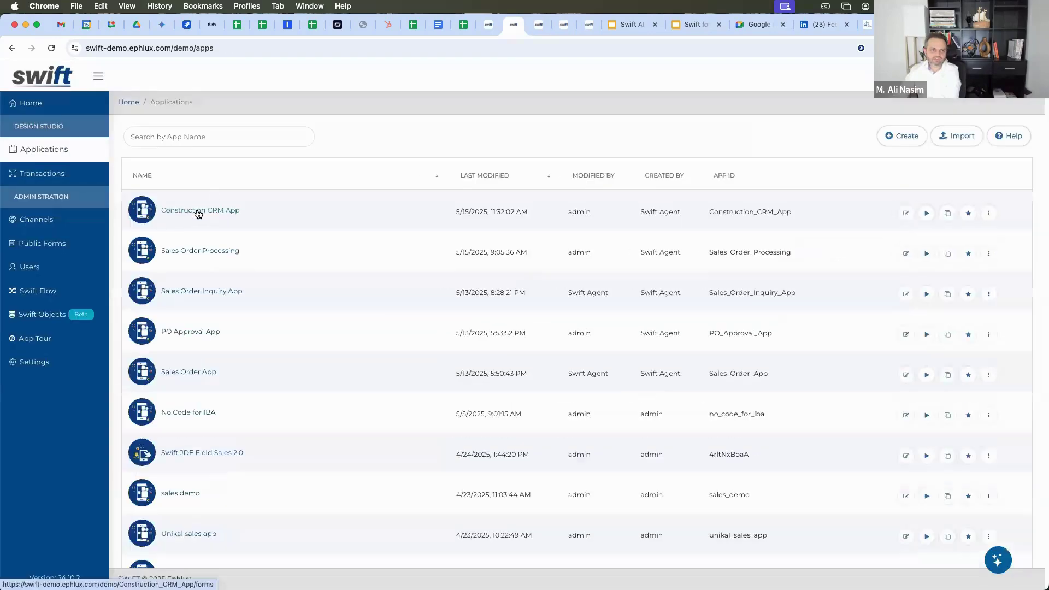
left_click(198, 212)
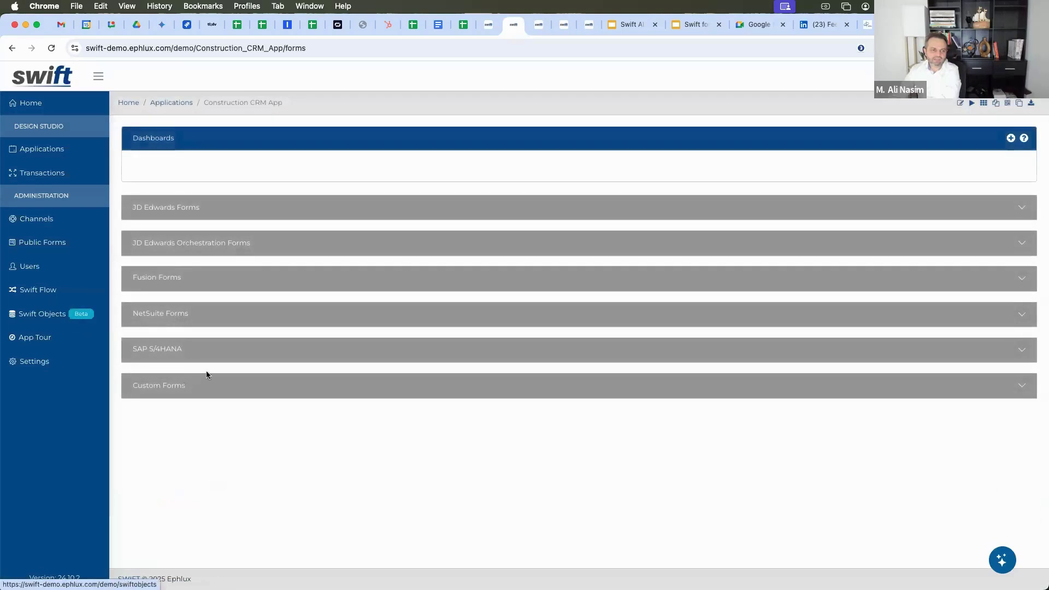
left_click(212, 383)
scroll(248, 311, "down", 3)
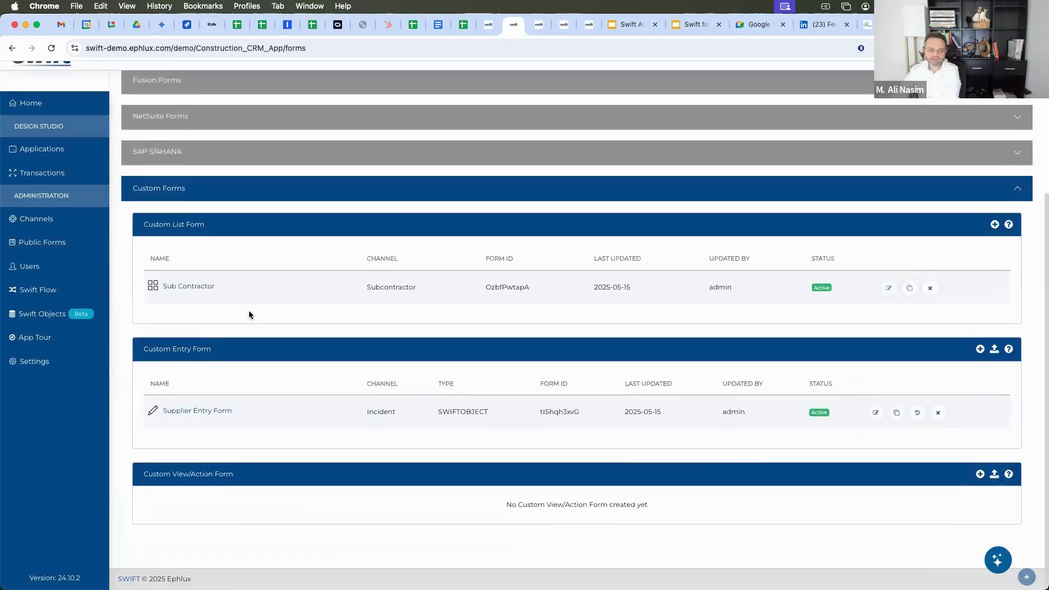